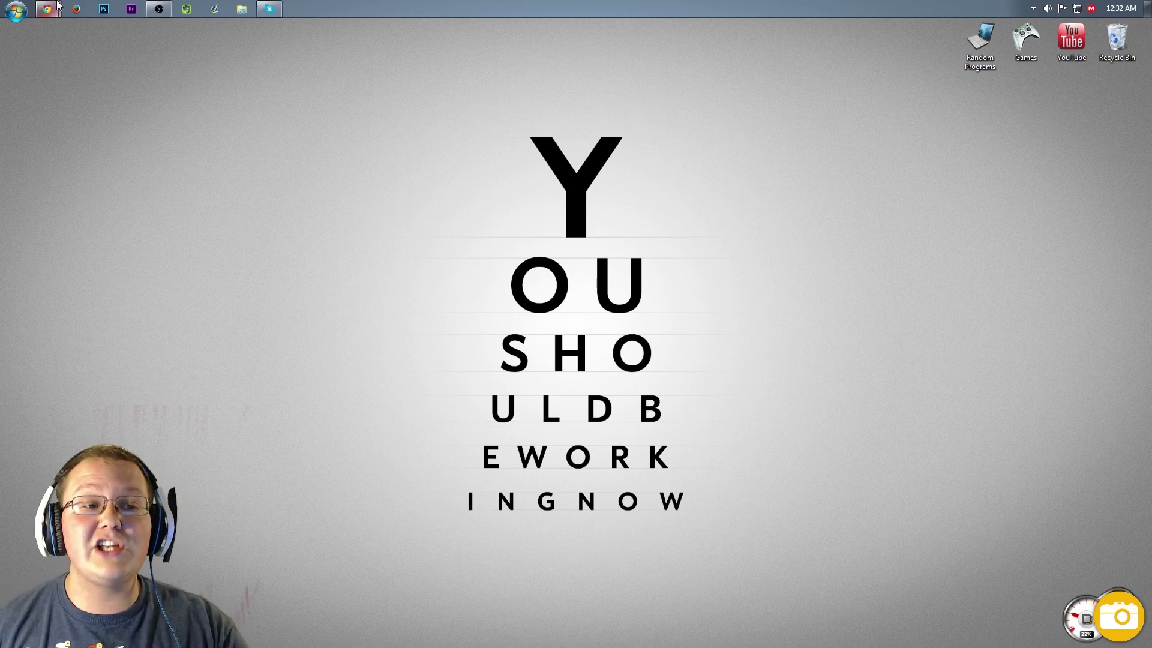
Step: Switch to Chrome and look over the TooManyItems and Fast Building 1.12 threads on the Minecraft Forum
mouse_move(59, 6)
click(82, 96)
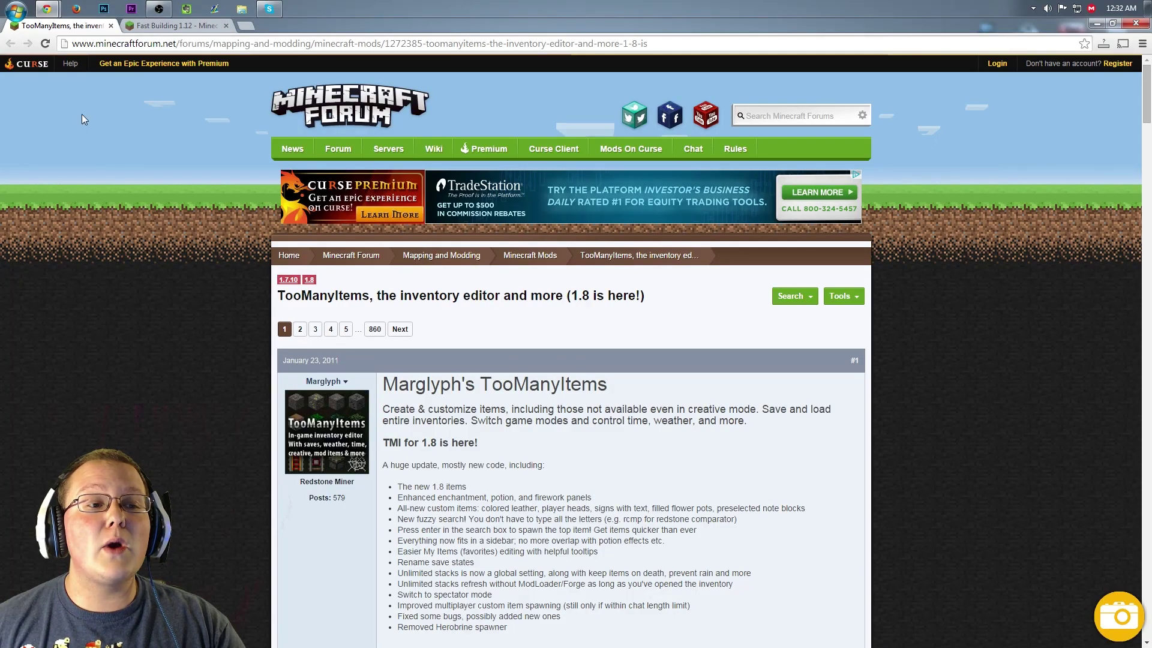
click(144, 27)
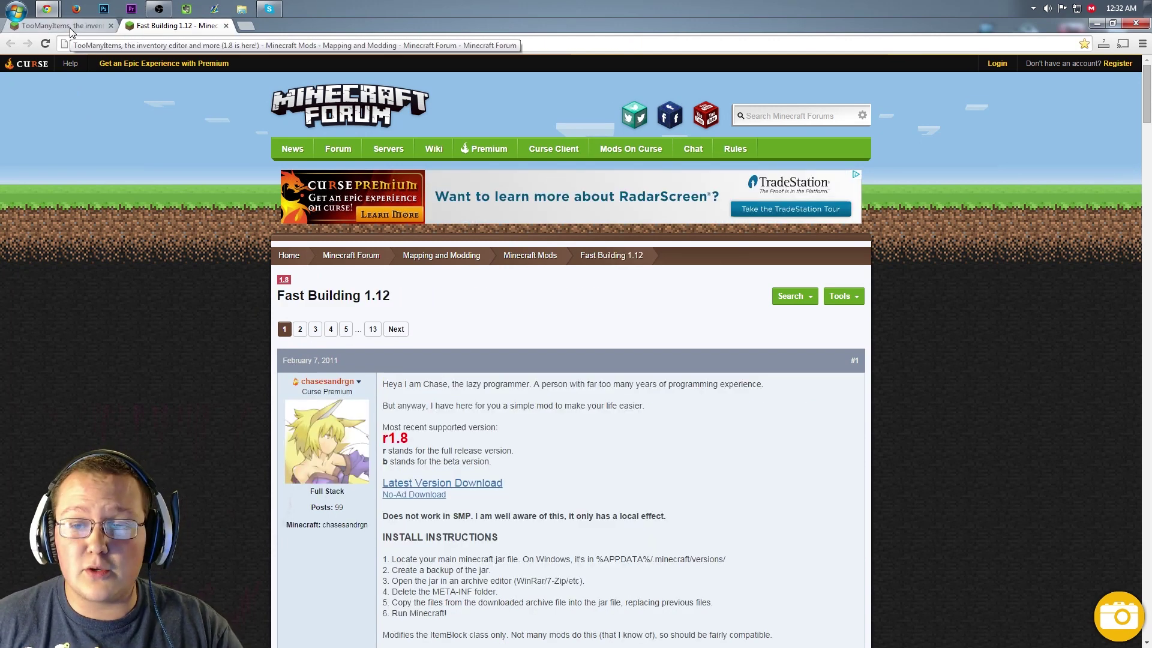
click(69, 28)
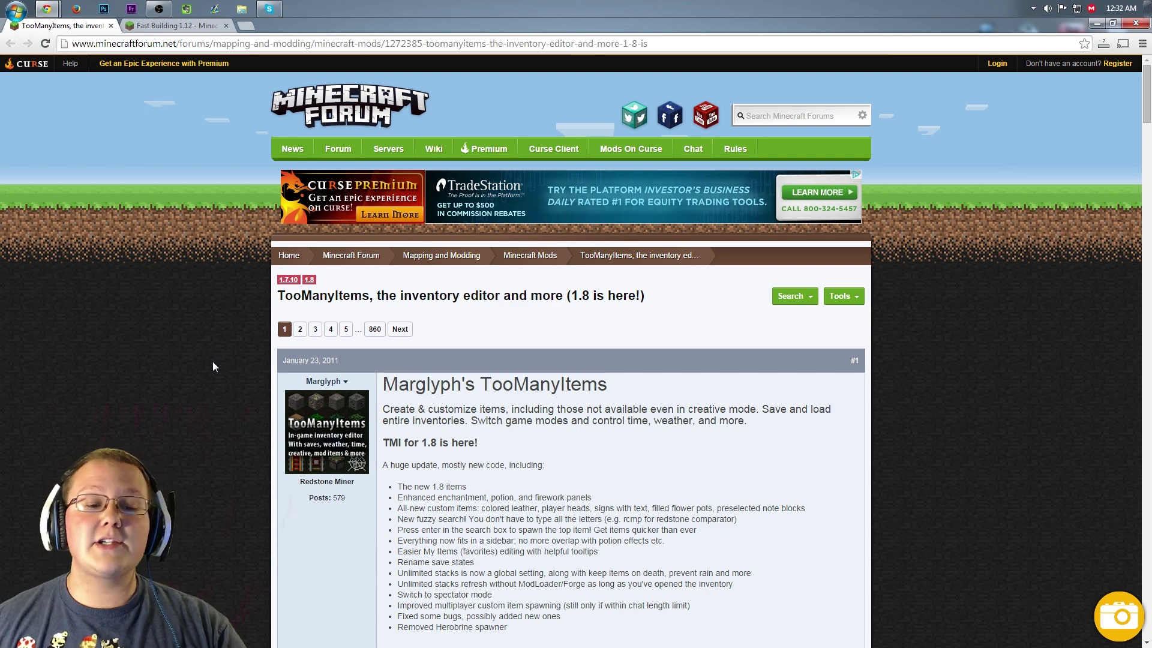
scroll(213, 361, down, 7)
scroll(210, 179, up, 7)
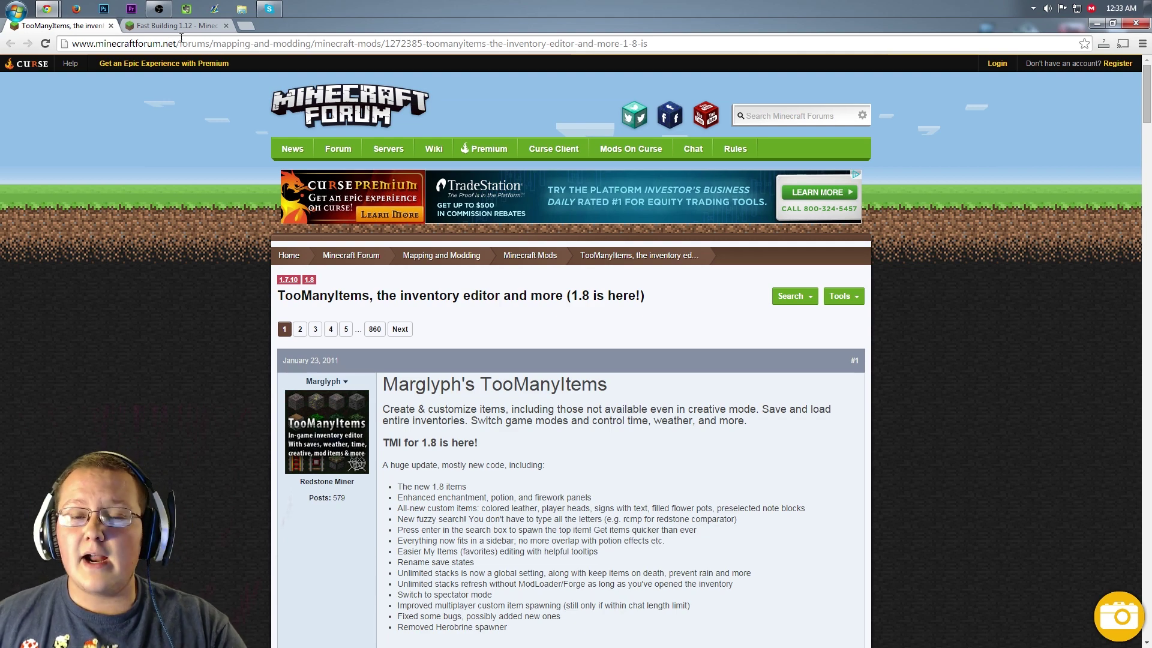
Step: Open the TooManyItems "For 1.8 non-Forge version" link in a new tab and skip the ad to download the mod
scroll(497, 264, down, 6)
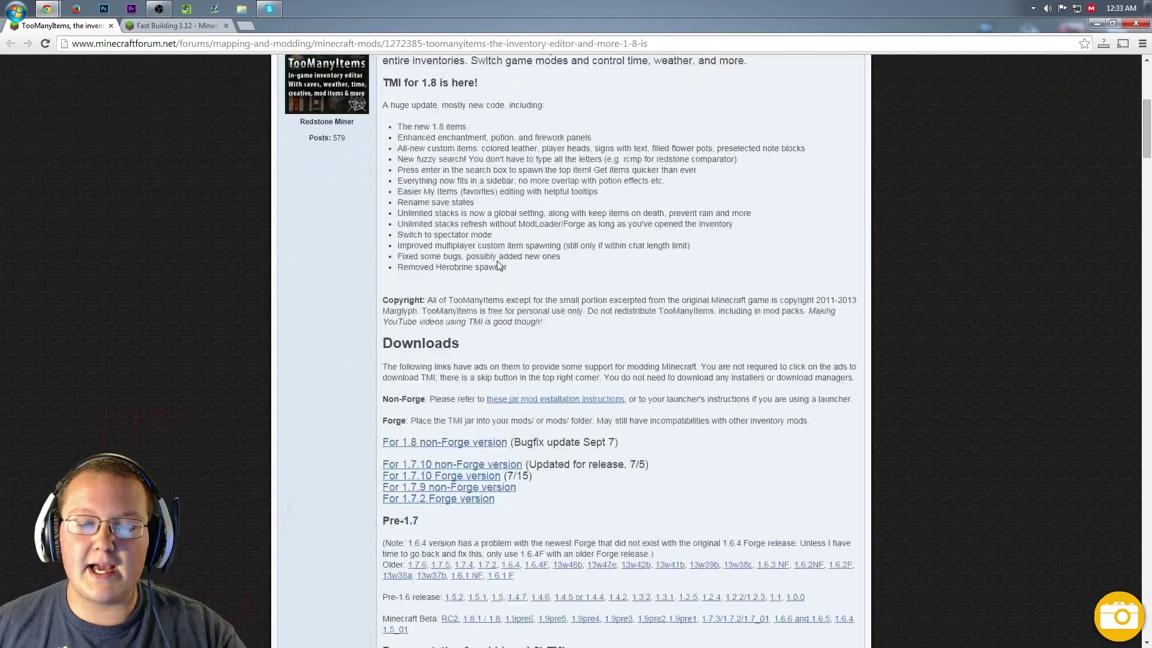
scroll(496, 264, down, 2)
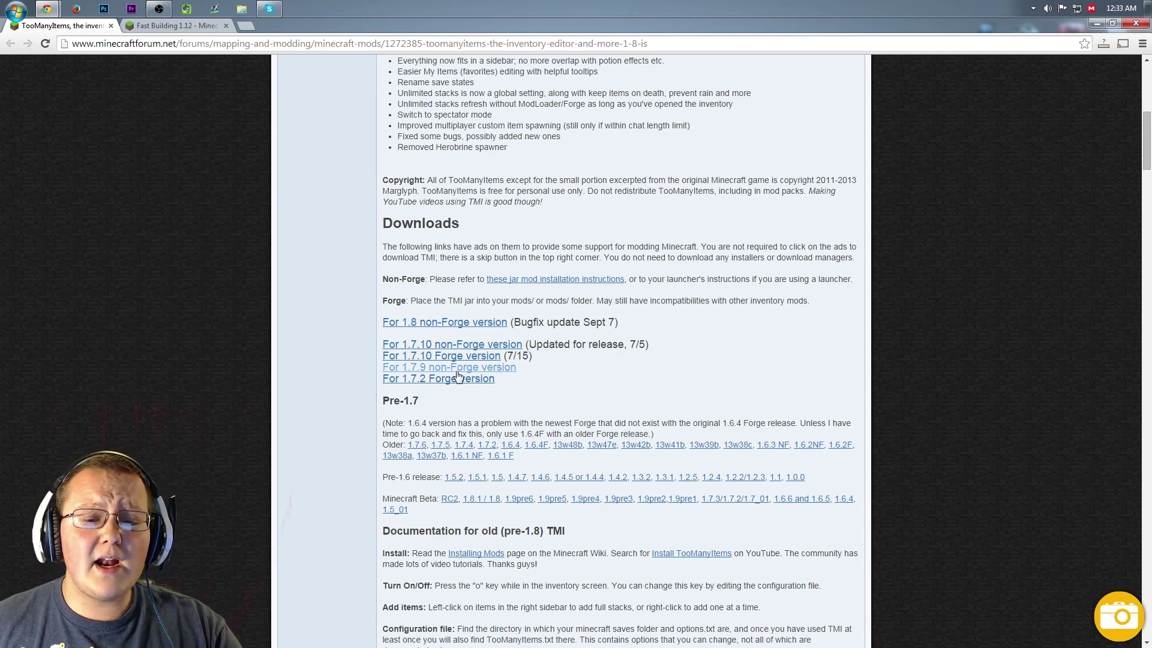
right_click(424, 327)
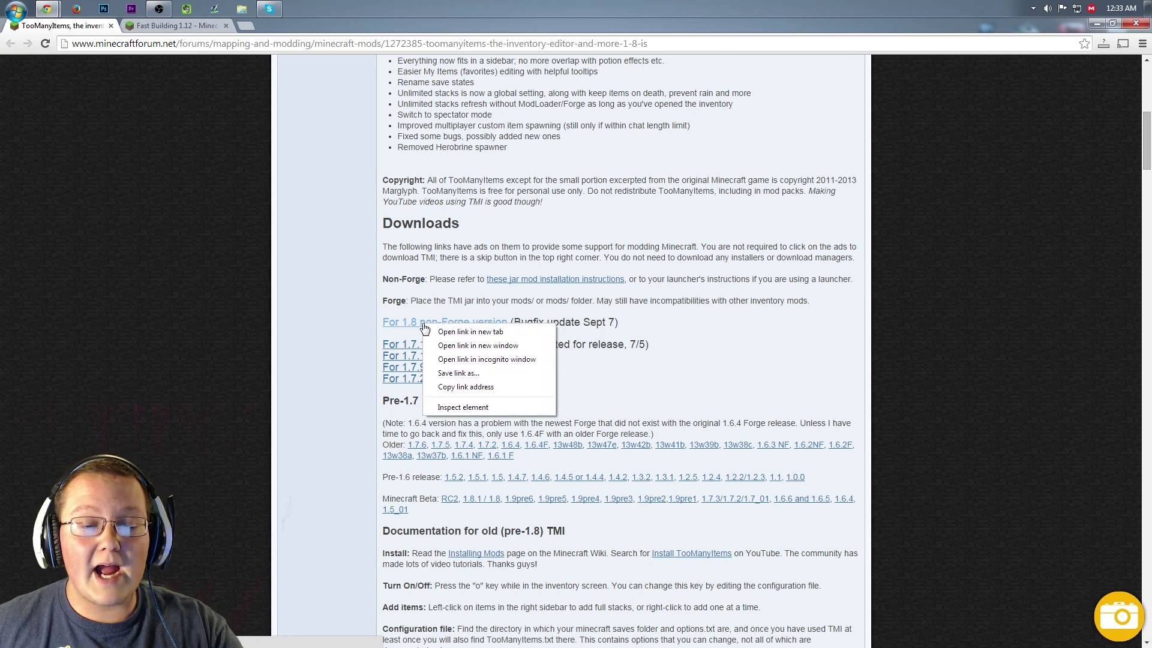
click(456, 333)
click(135, 27)
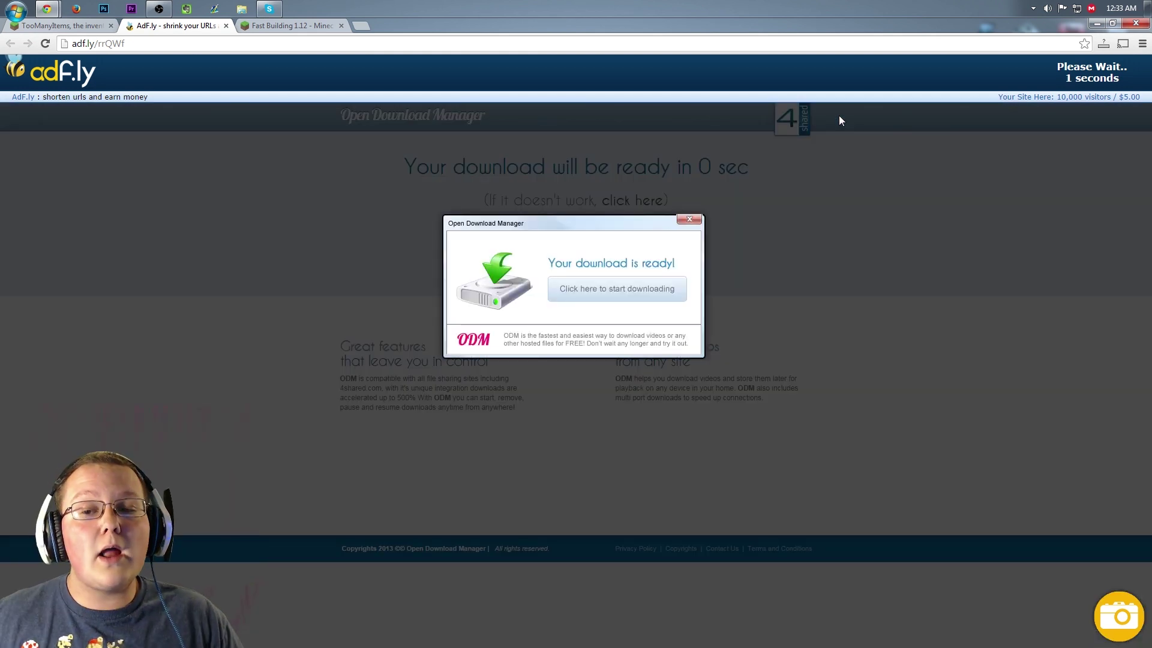
right_click(822, 187)
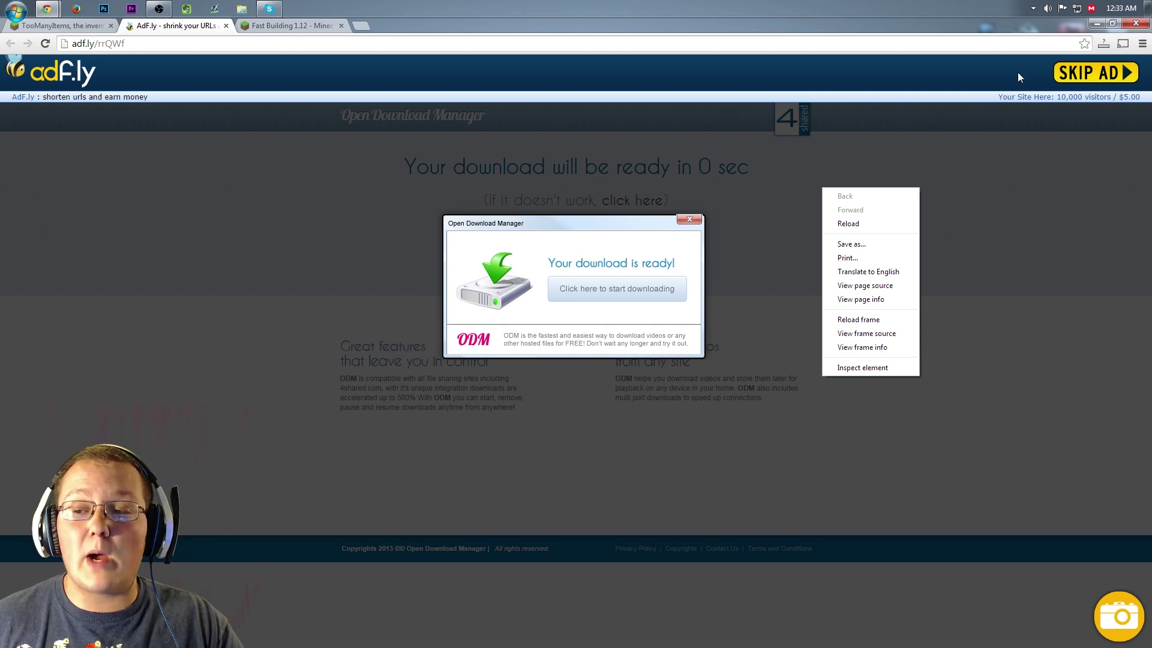
click(1083, 76)
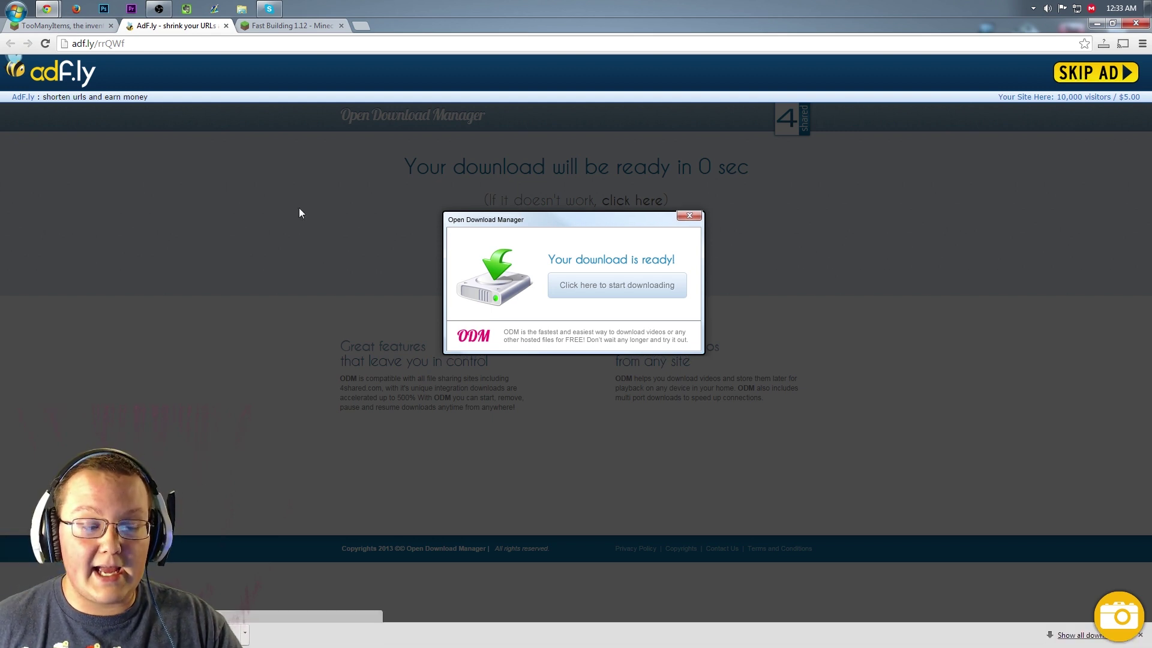
Step: Follow the Latest Version Download link in the Fast Building 1.12 thread, skip the ad and download FastBuild-1.12.zip from MediaFire
click(266, 27)
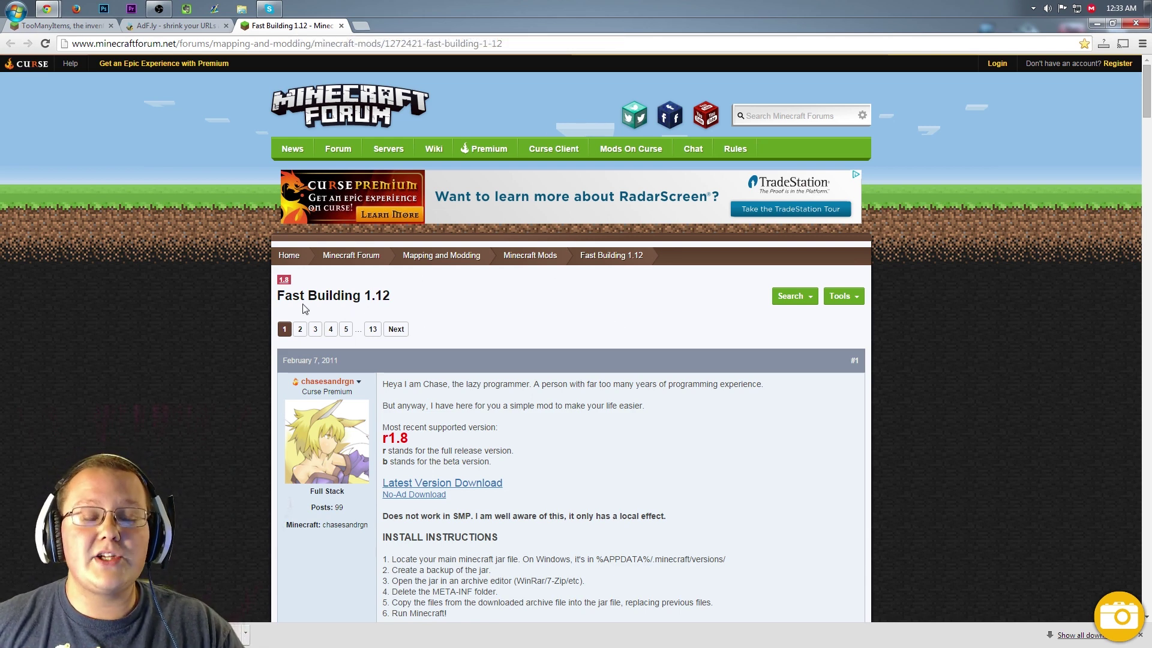
scroll(427, 294, down, 3)
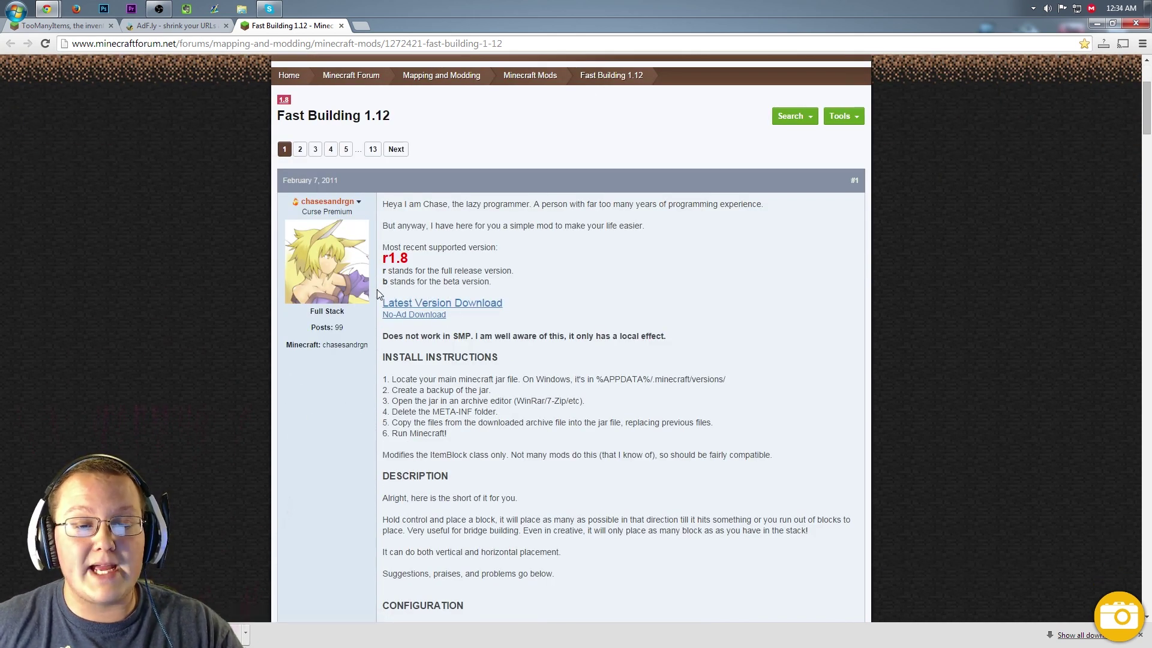
click(438, 306)
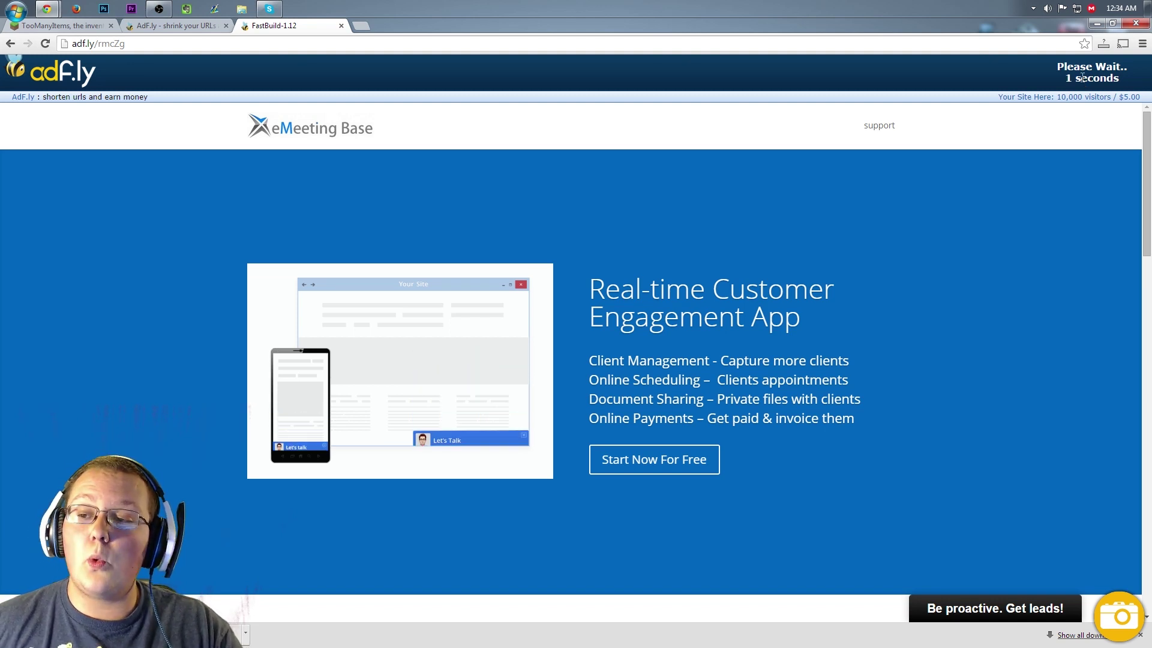
click(1083, 76)
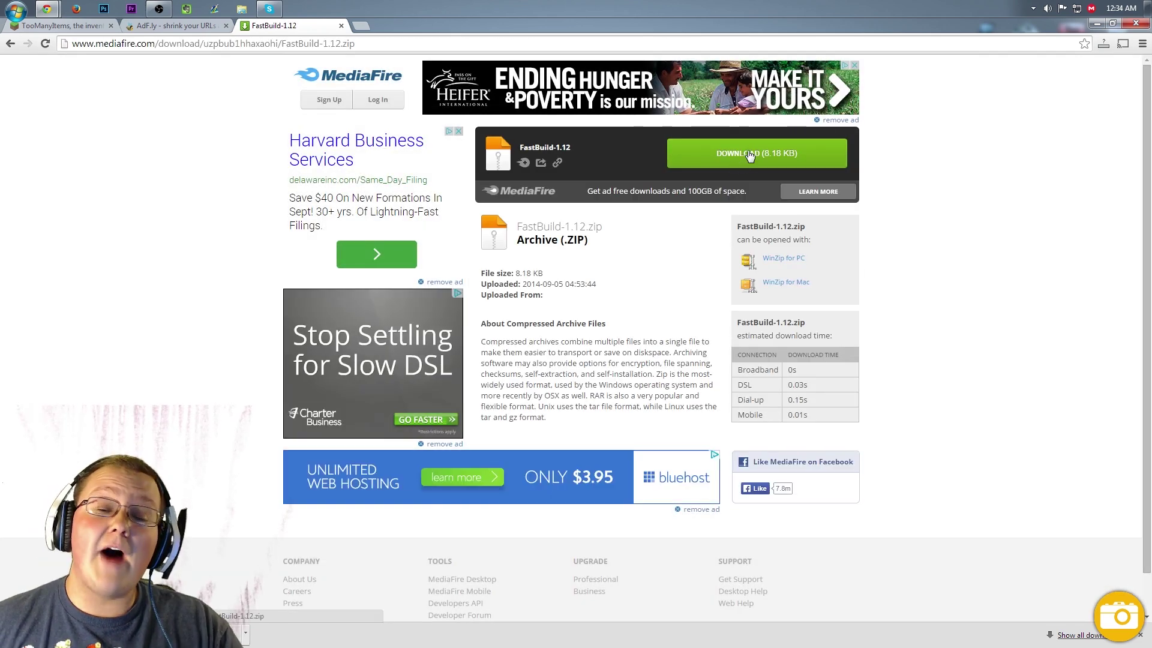
click(737, 151)
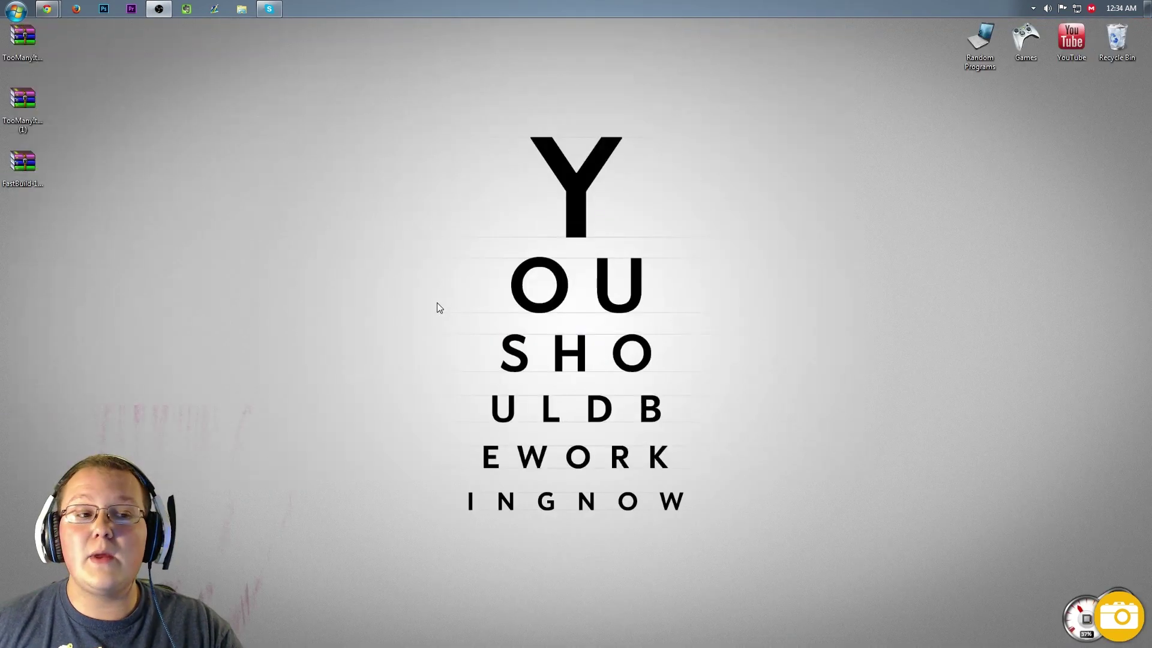
Step: Delete the duplicate TooManyItems archive marked (1) from the desktop
drag(23, 105, 1107, 38)
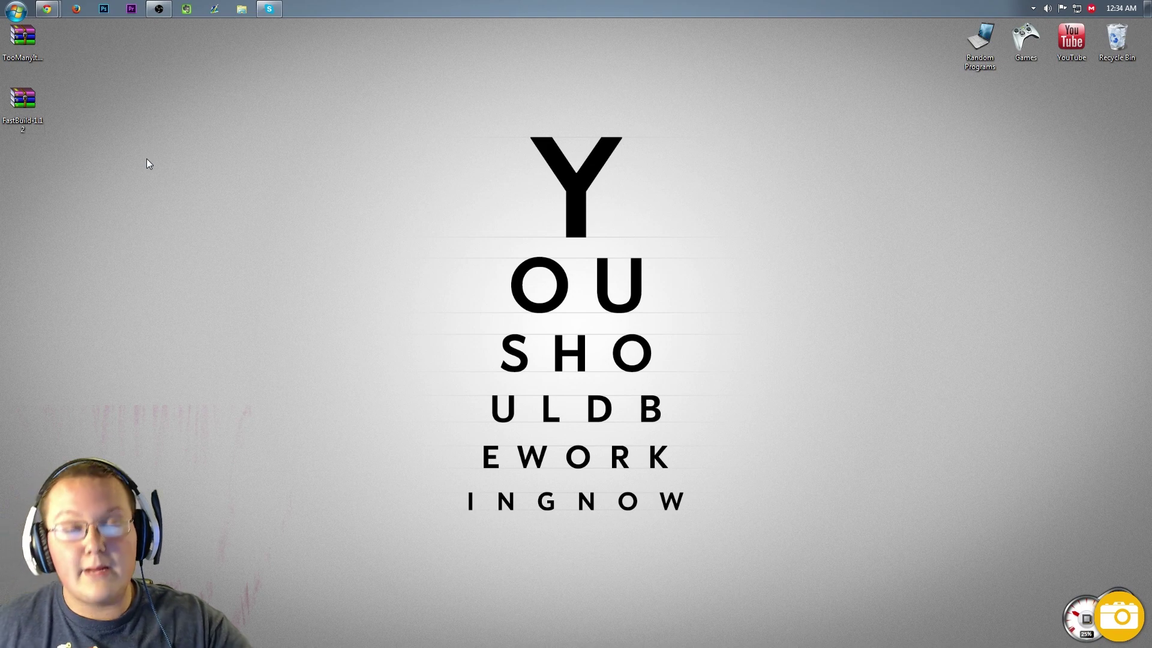
Step: Open the Downloads folder, move the FastBuild-1.12 and TooManyItems archives from it to the desktop, and close the folder
key(super+r)
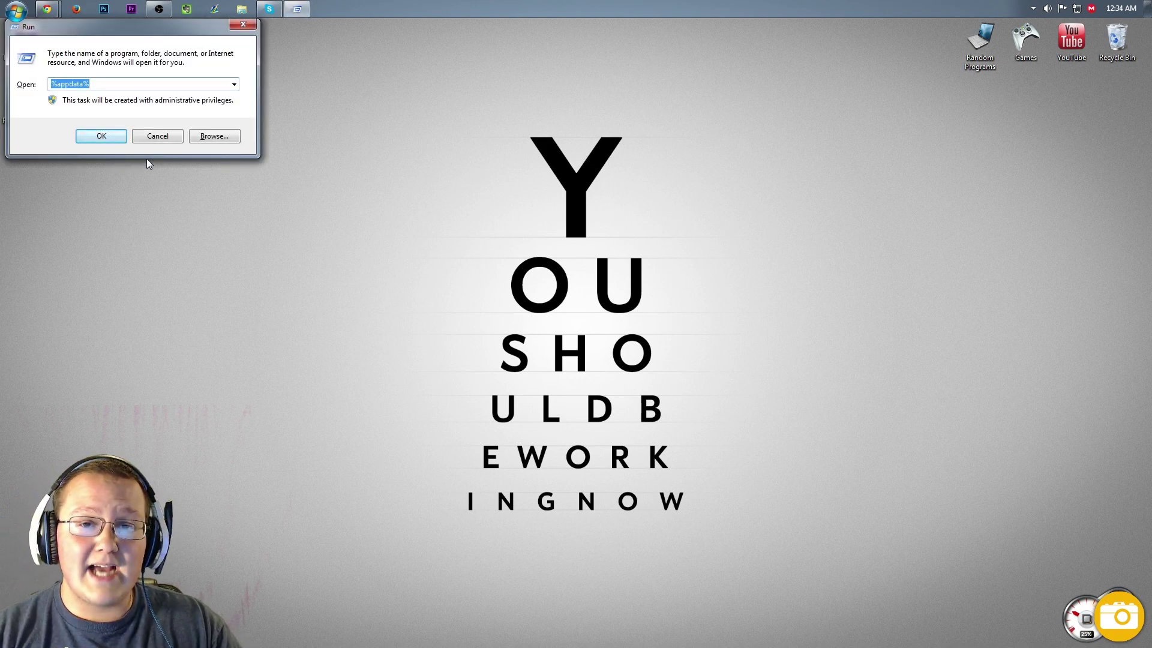
text(downloads)
key(Return)
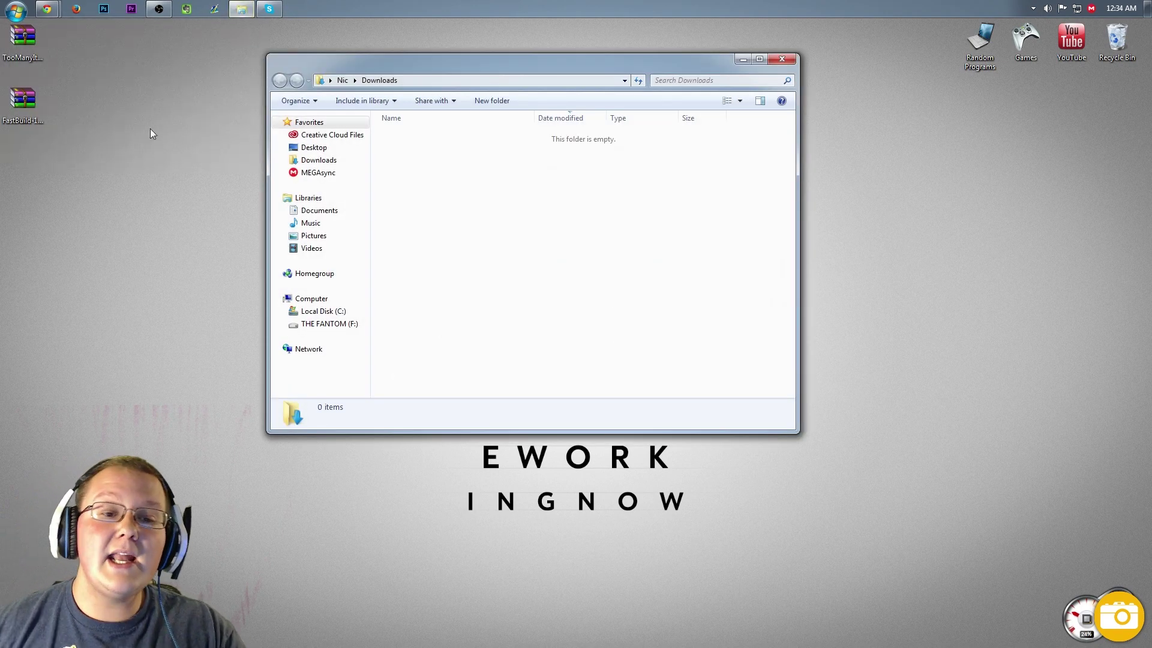
drag(114, 99, 24, 60)
drag(370, 152, 405, 159)
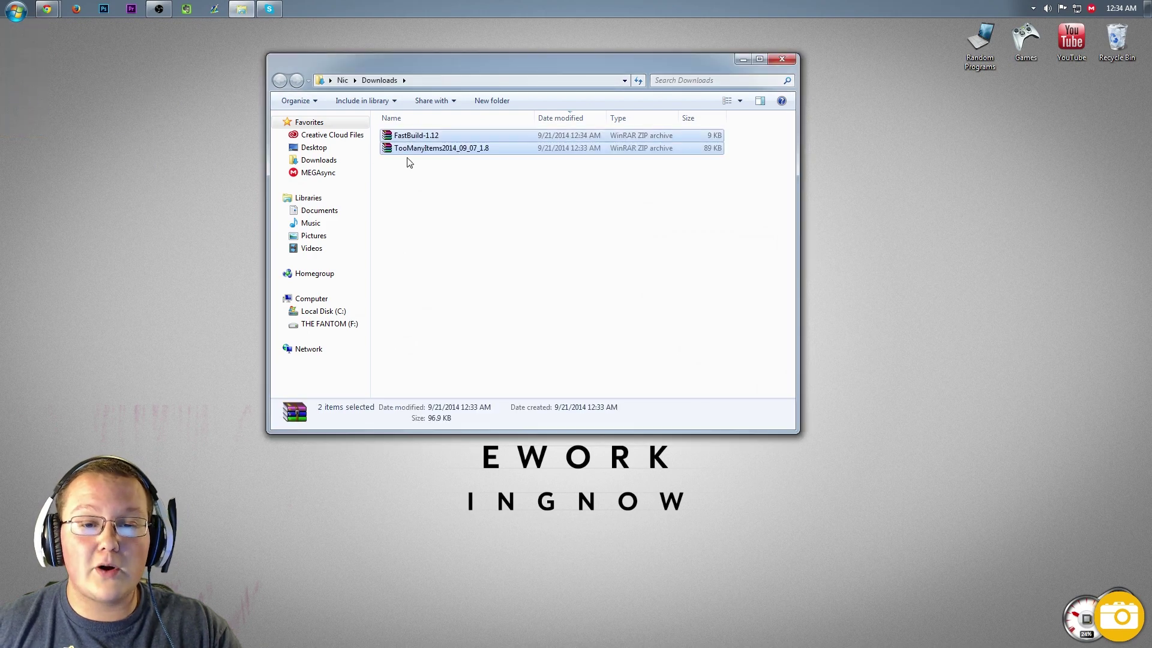
drag(473, 151, 80, 105)
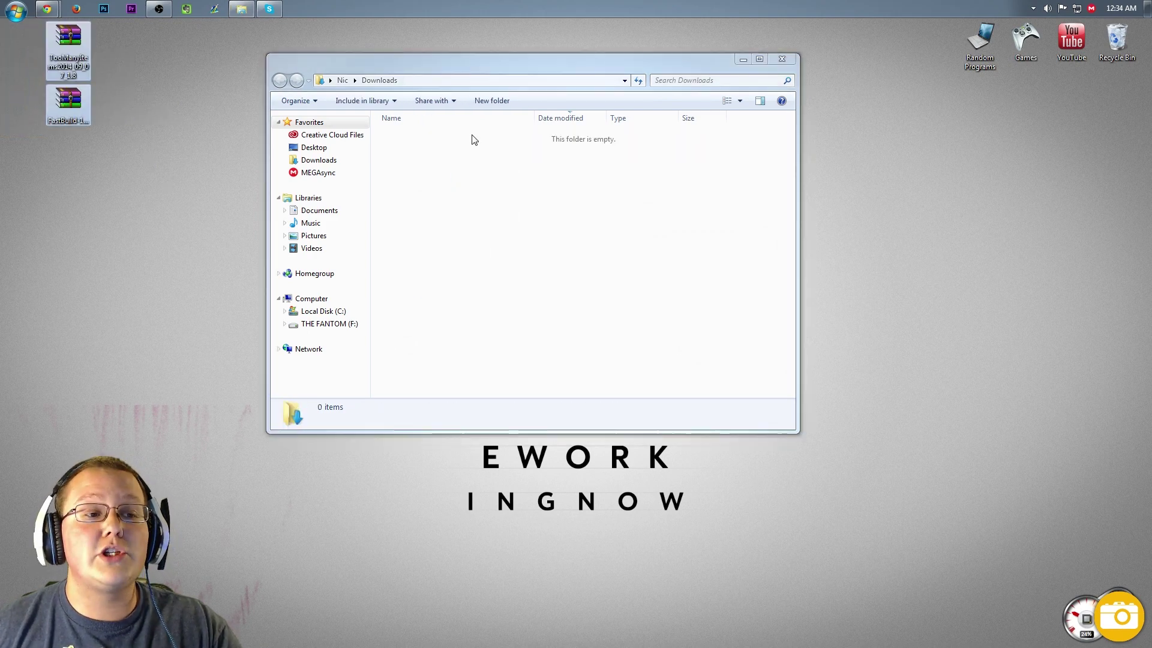
click(775, 59)
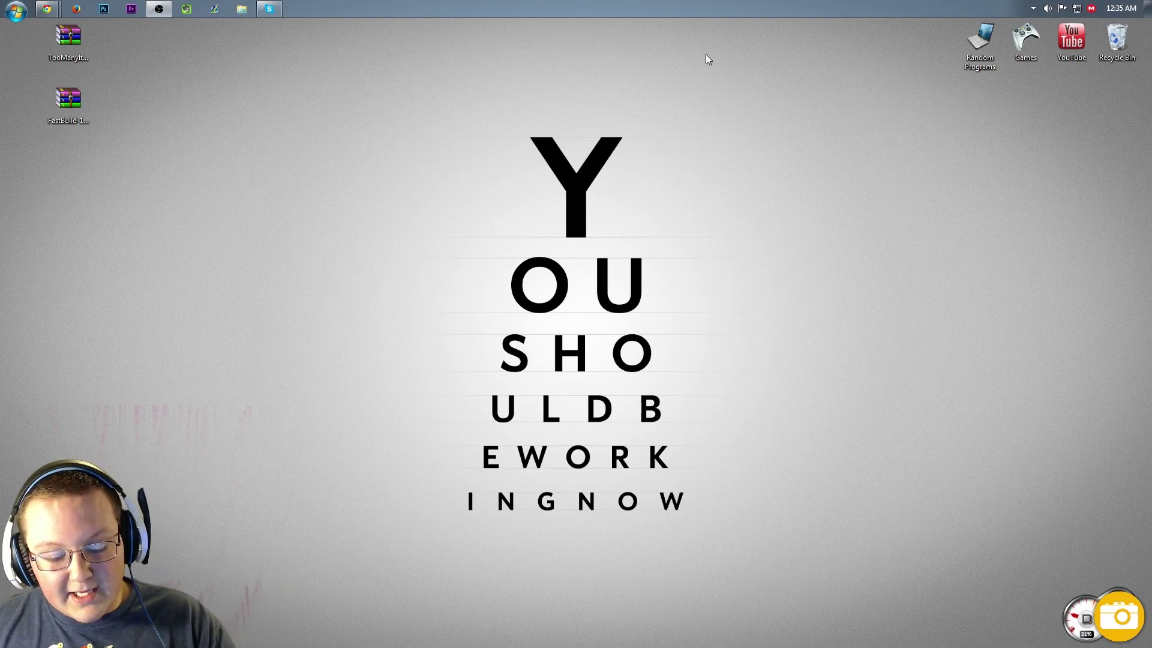
Step: Open the versions folder inside .minecraft under %appdata% and delete the "1.8 - ED" folder
key(super+r)
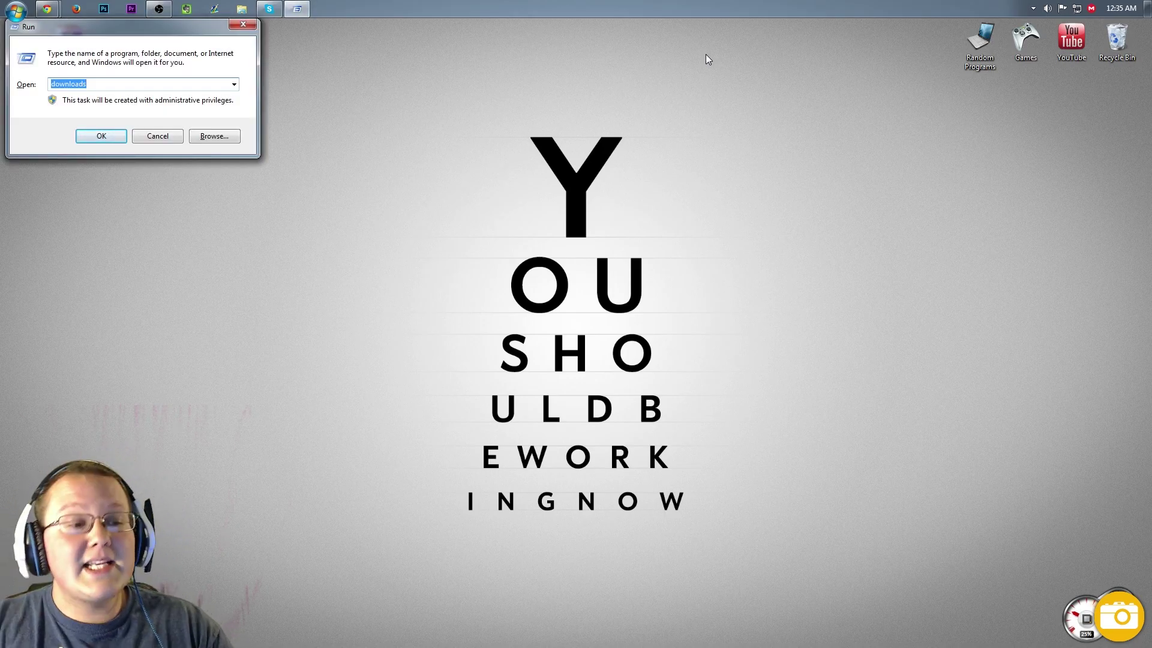
text(%appdata)
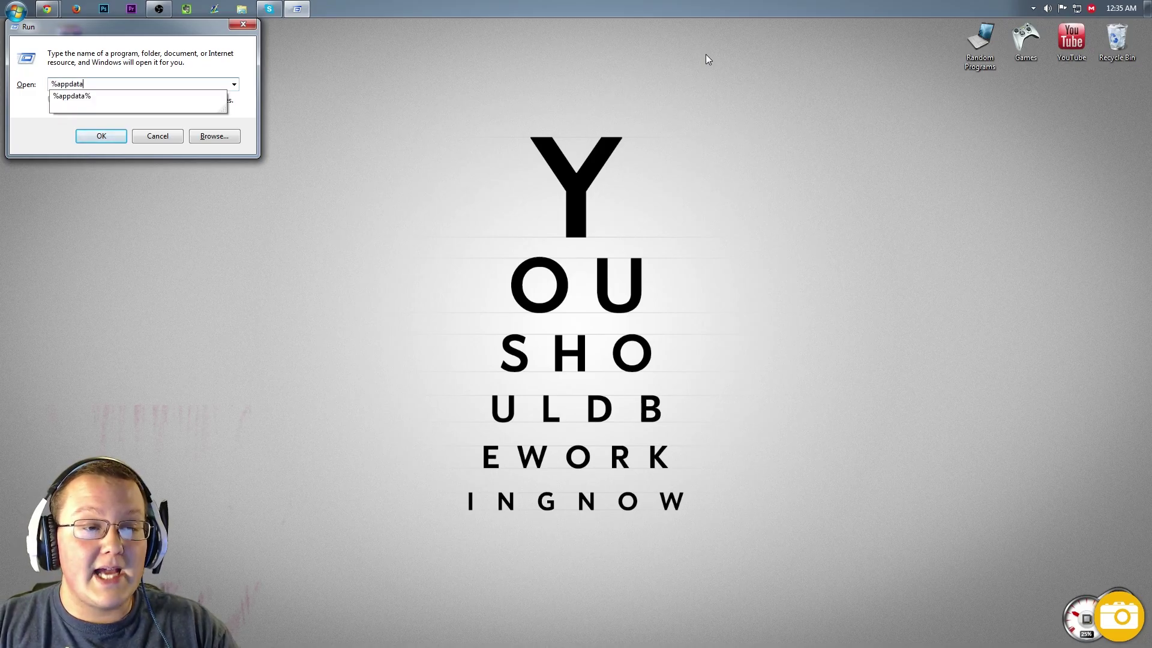
text(%)
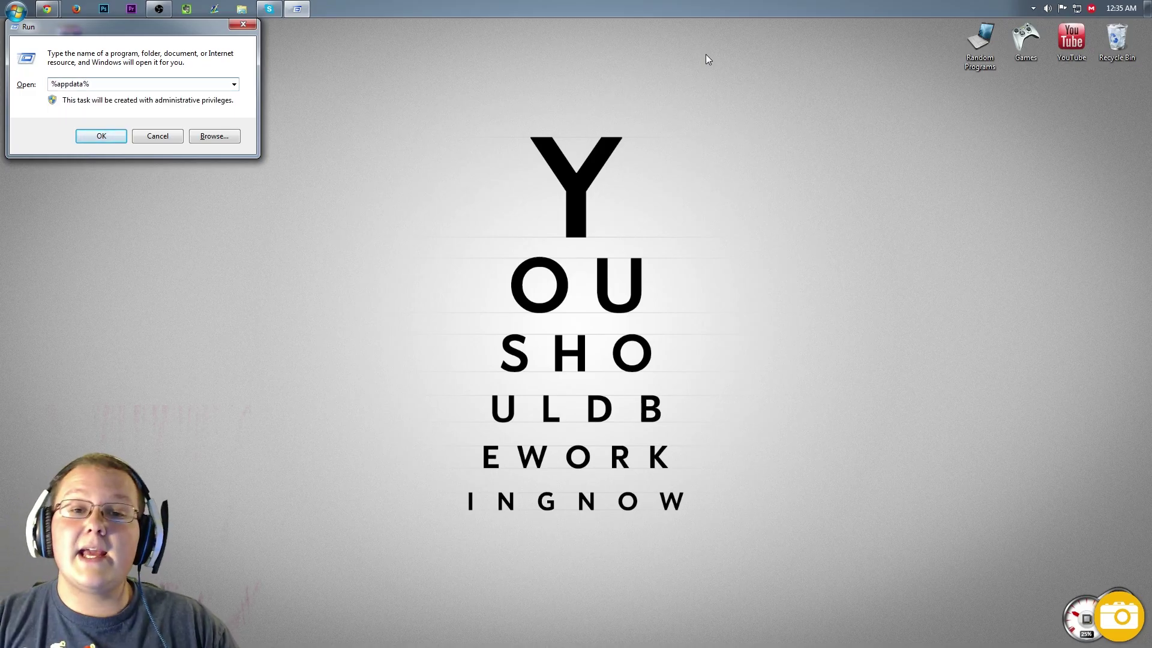
key(Return)
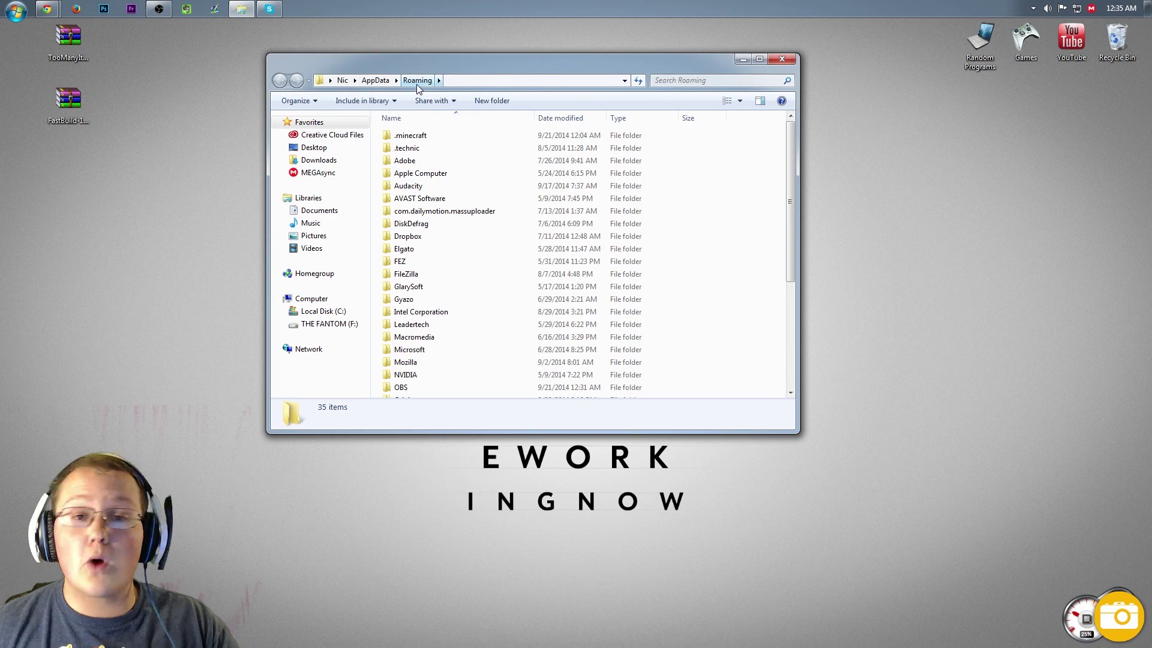
click(421, 138)
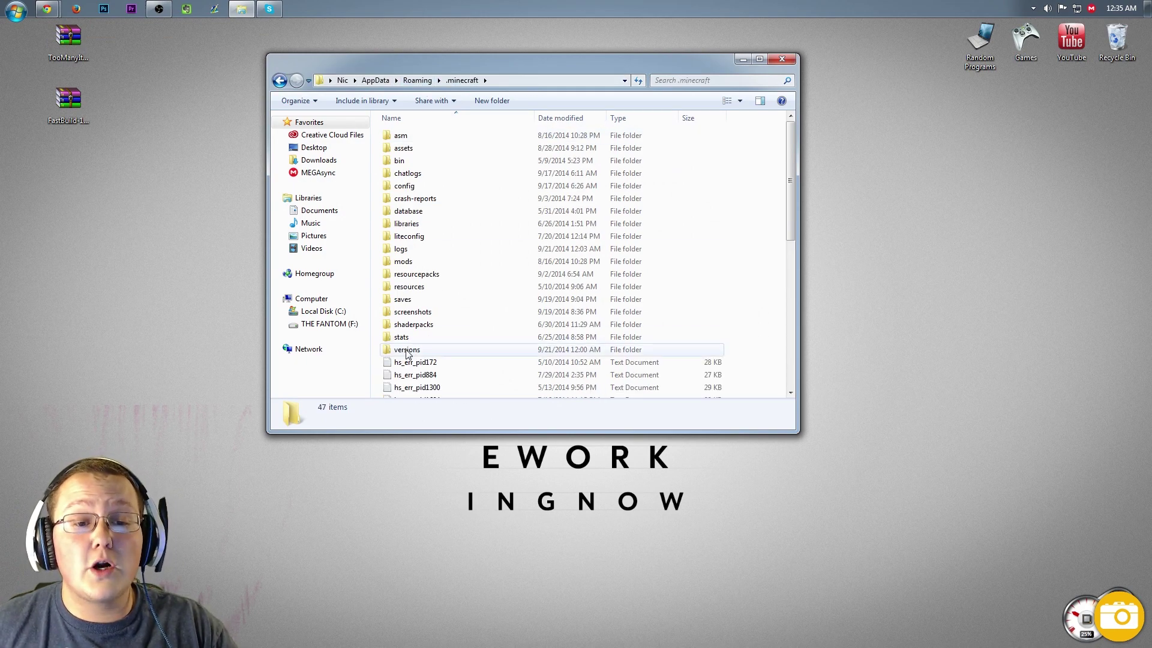
double_click(407, 350)
click(403, 149)
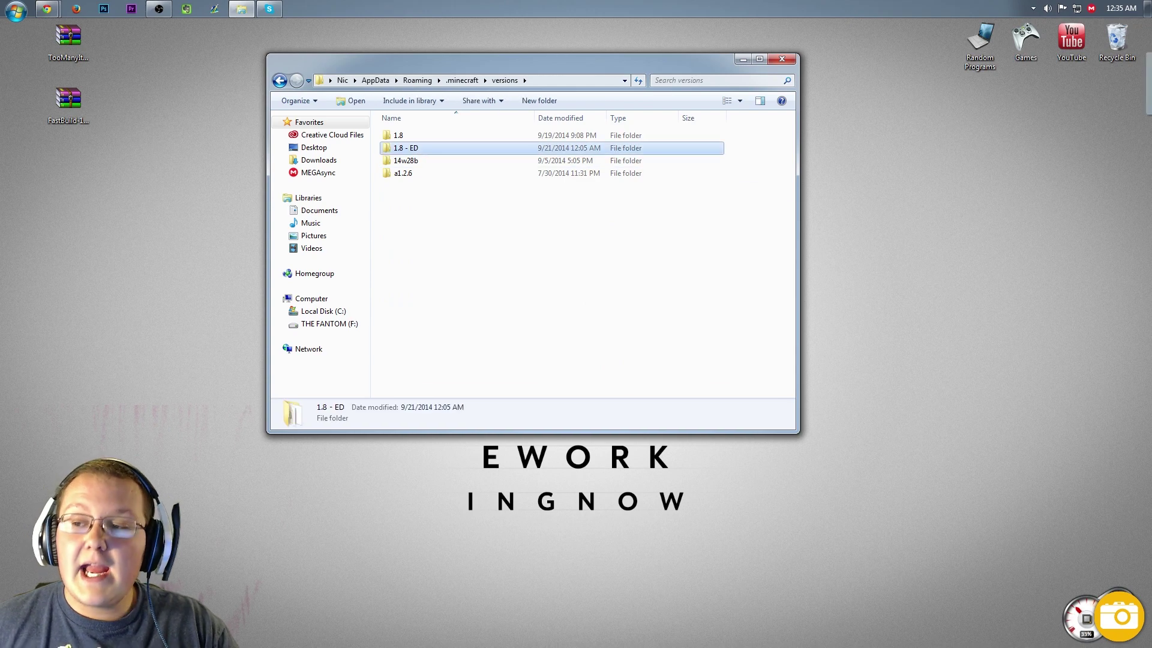
key(Delete)
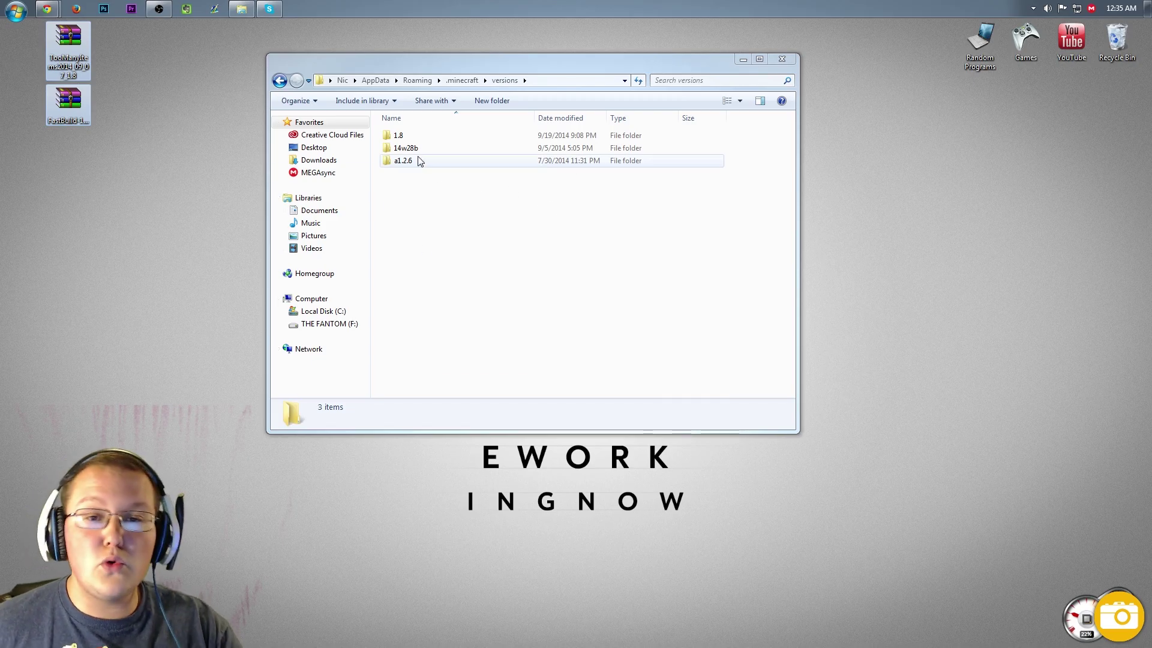
Step: Duplicate the 1.8 folder within the versions folder
click(401, 137)
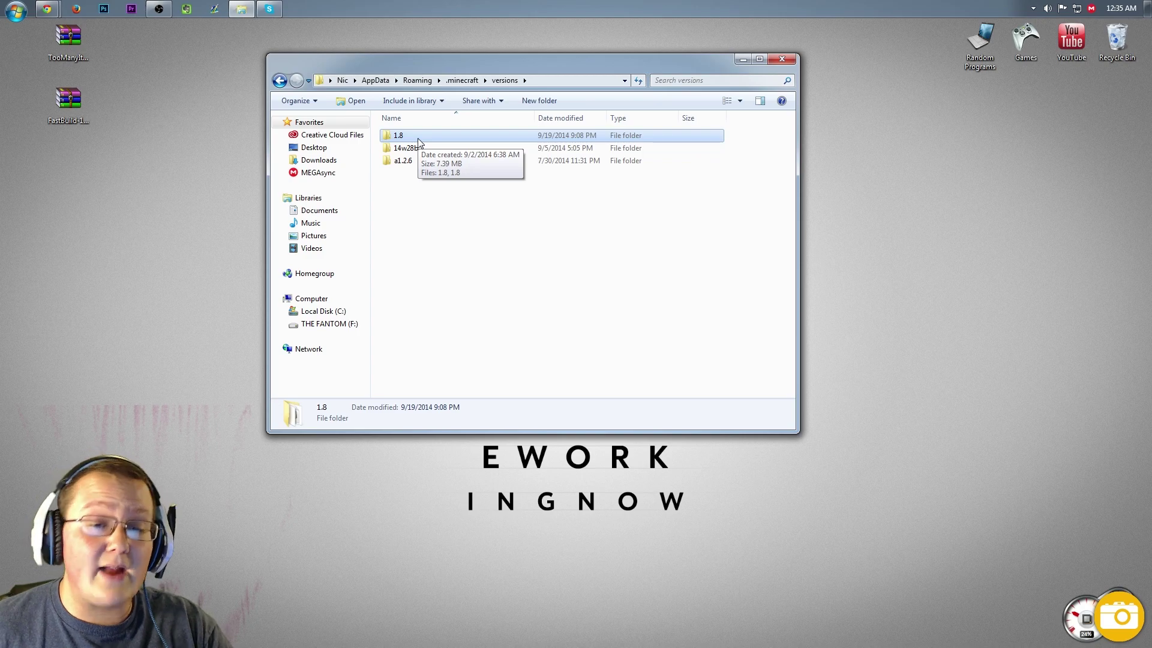
right_click(400, 137)
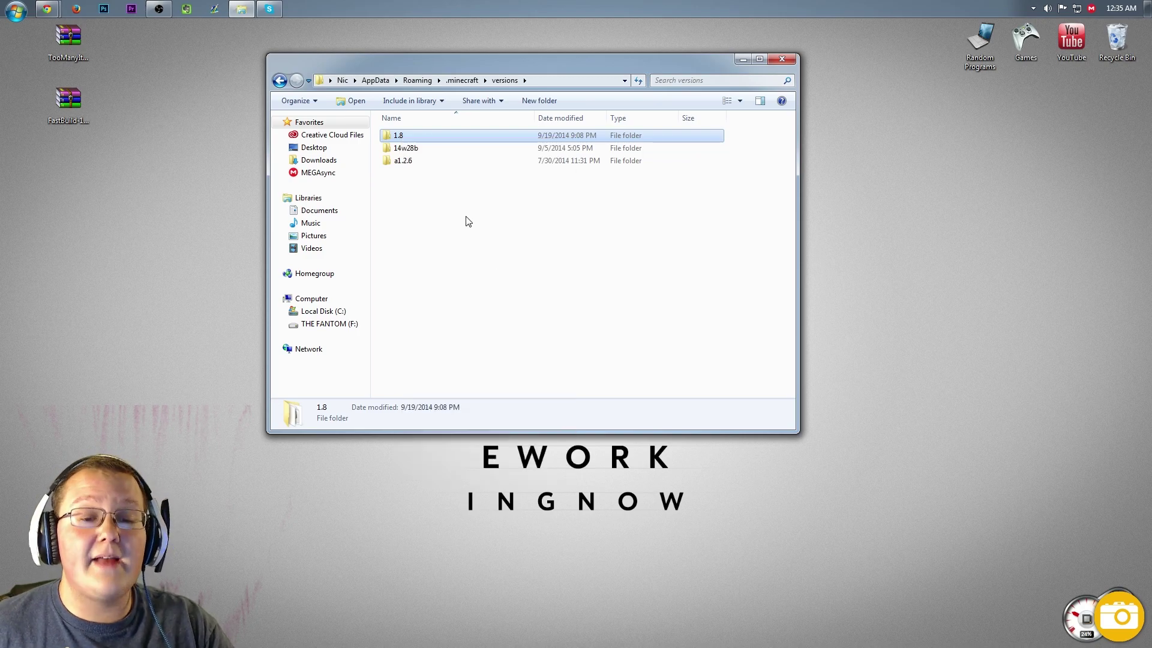
right_click(457, 212)
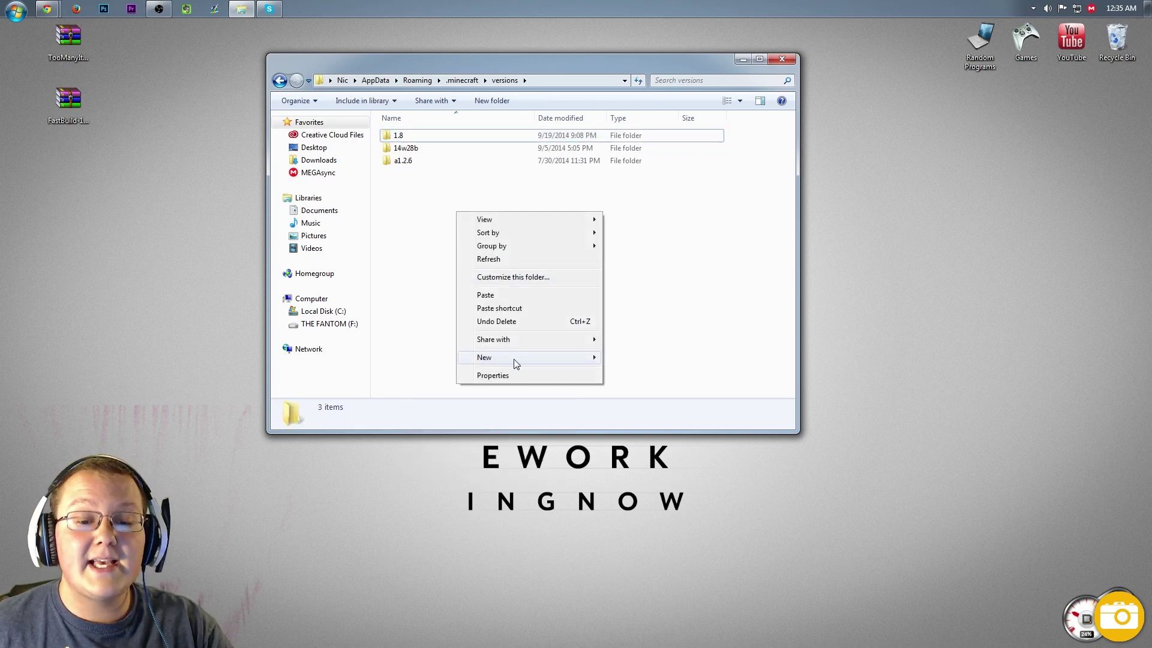
click(485, 294)
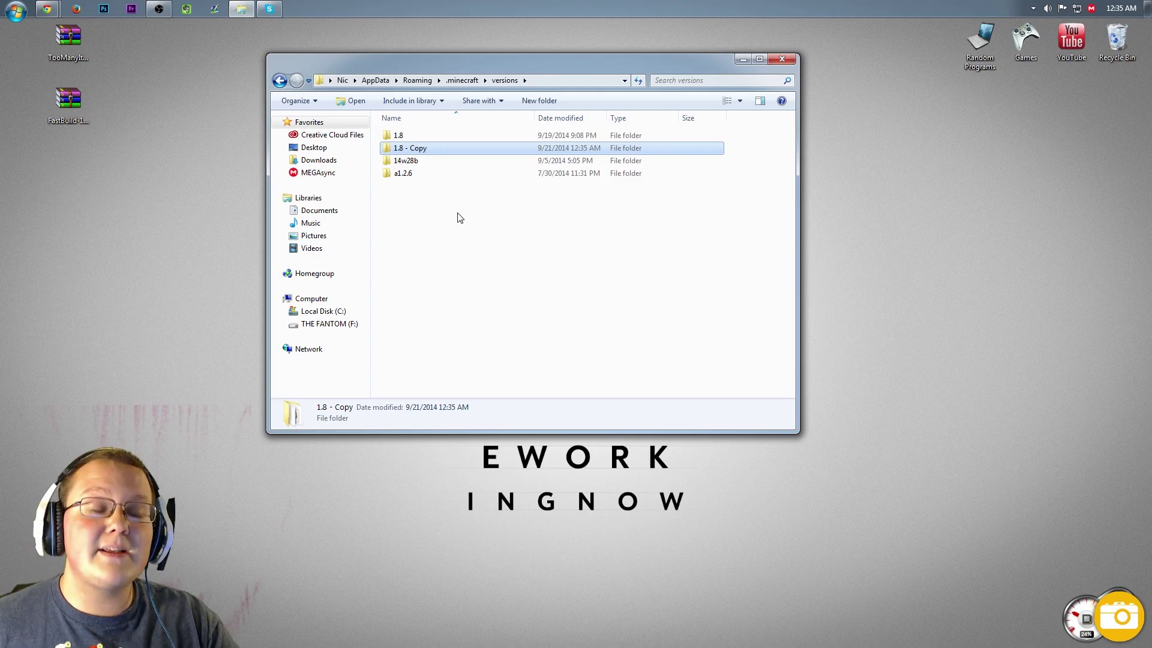
Step: Rename the copied 1.8 folder as "1.8 - TMI FB"
right_click(403, 153)
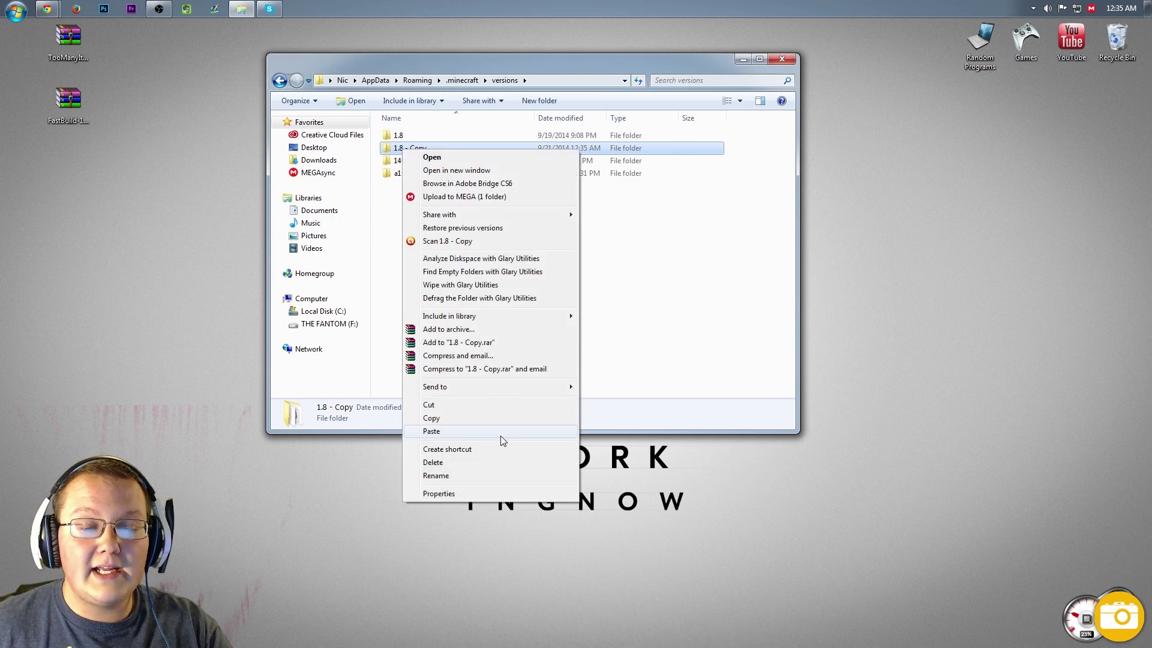
click(481, 476)
key(End)
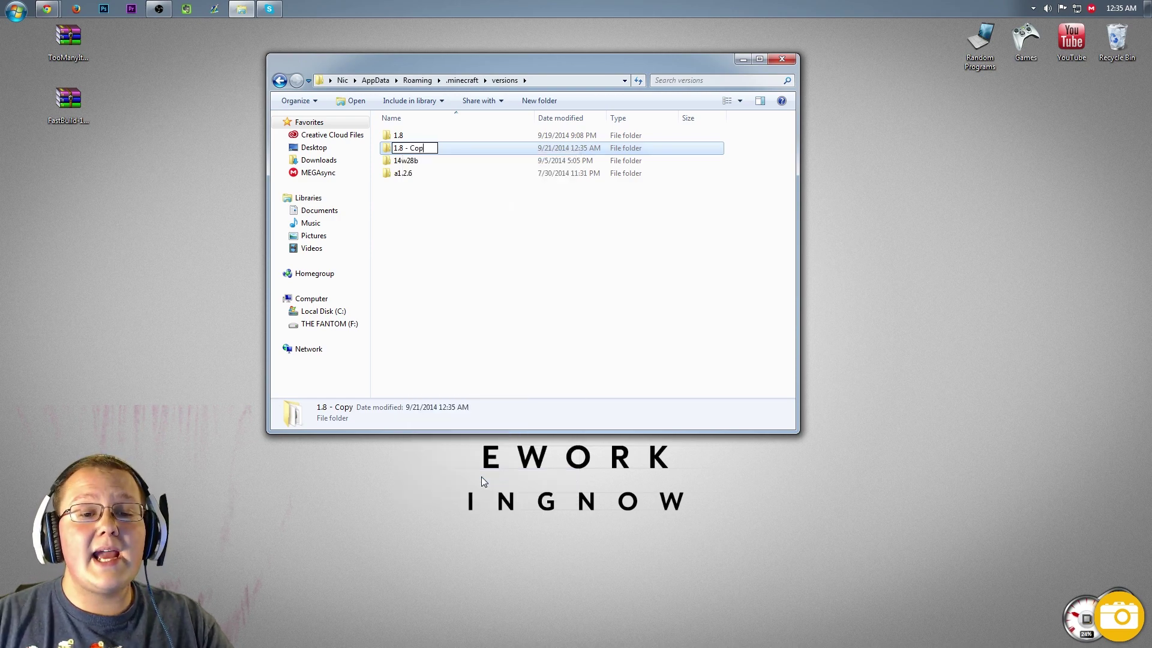
key(BackSpace)
key(BackSpace)
key(BackSpace)
text(TMI)
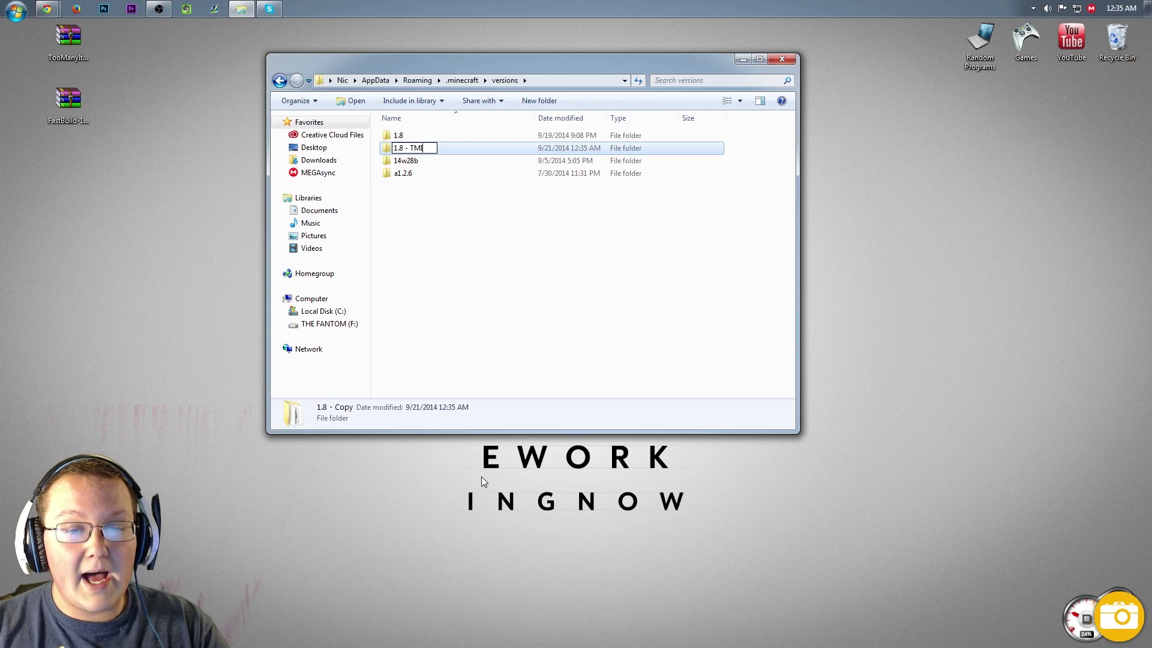
text( FB)
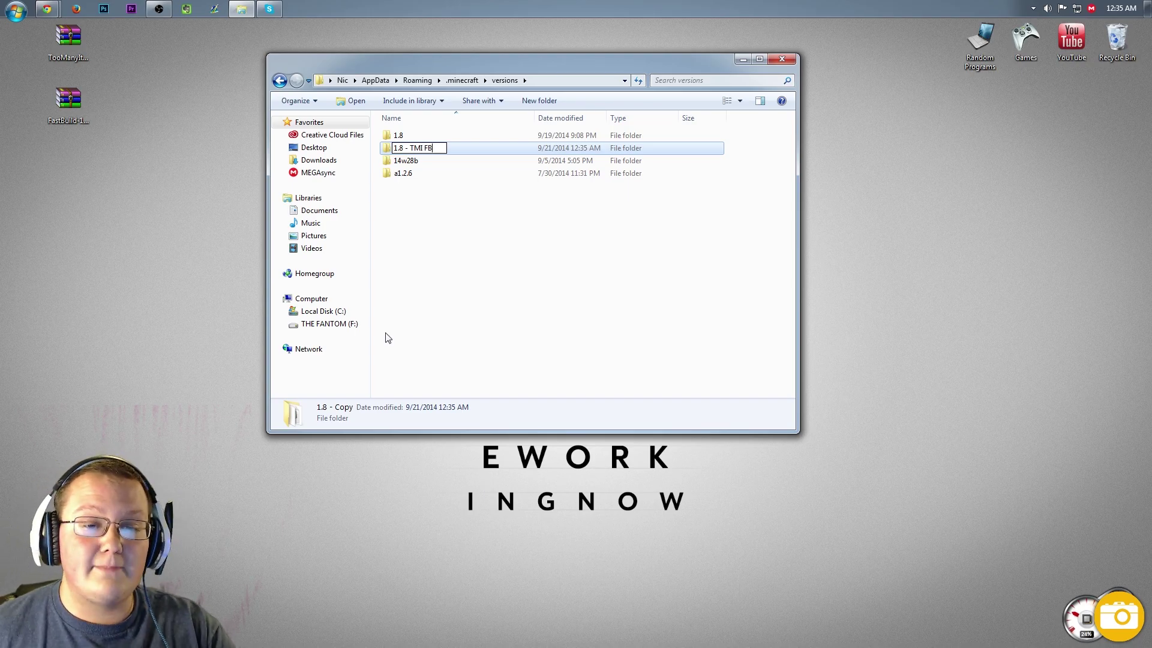
Step: Copy the full new folder name to the clipboard and finish the rename
drag(435, 147, 408, 147)
click(439, 147)
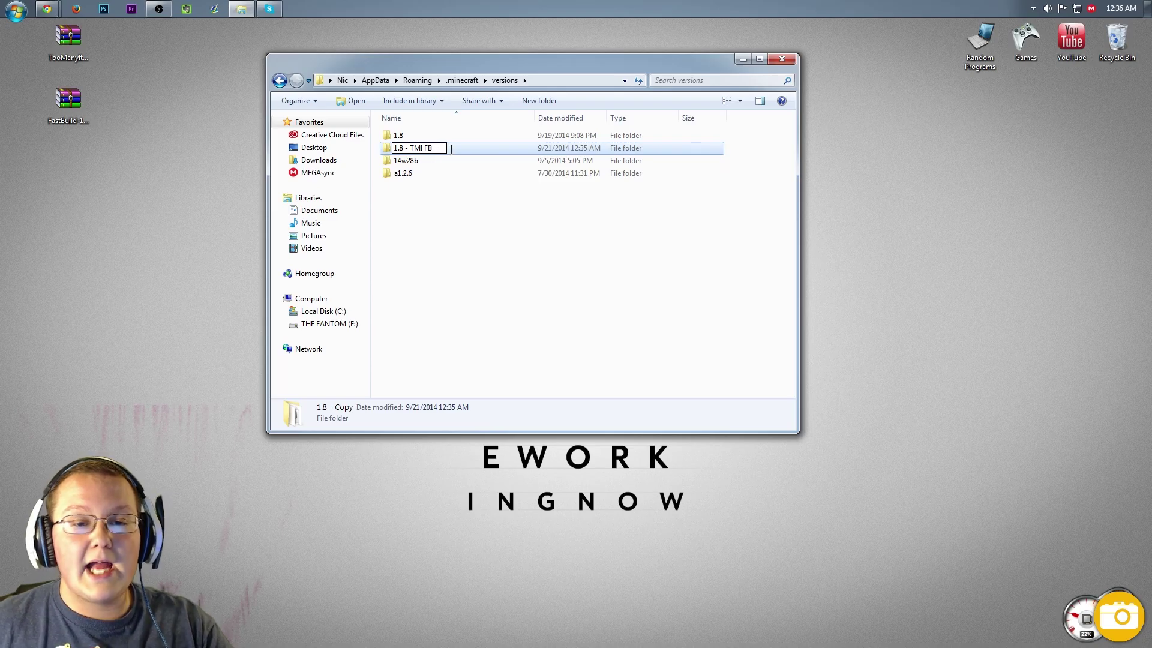
drag(451, 149, 393, 148)
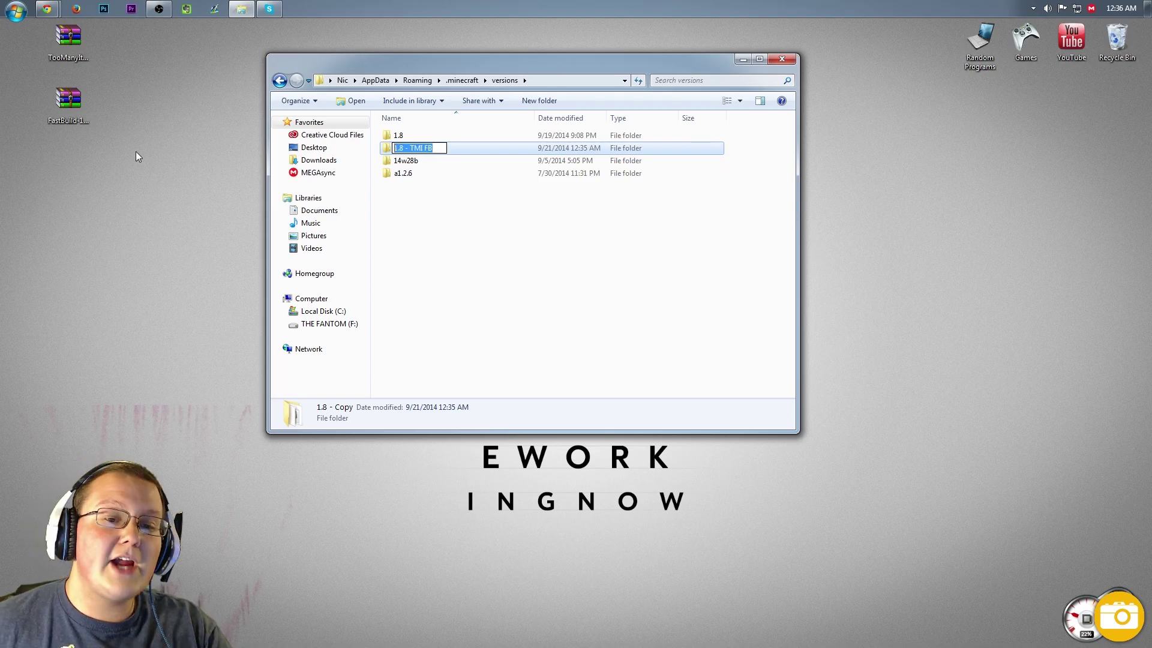
right_click(416, 149)
click(464, 190)
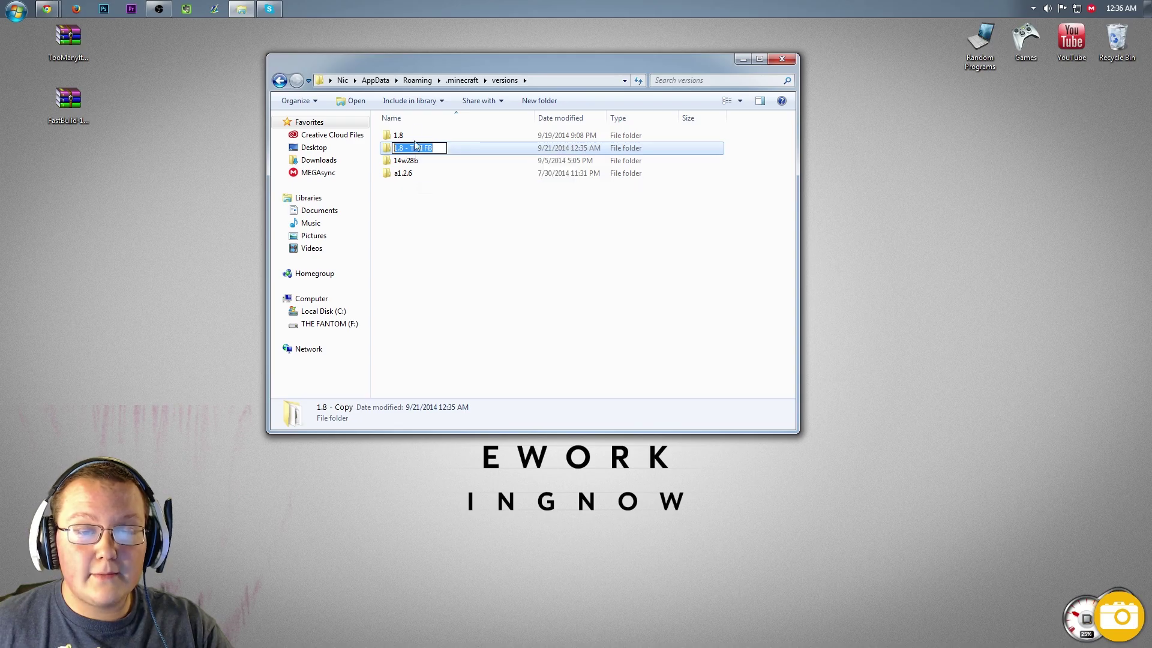
click(453, 243)
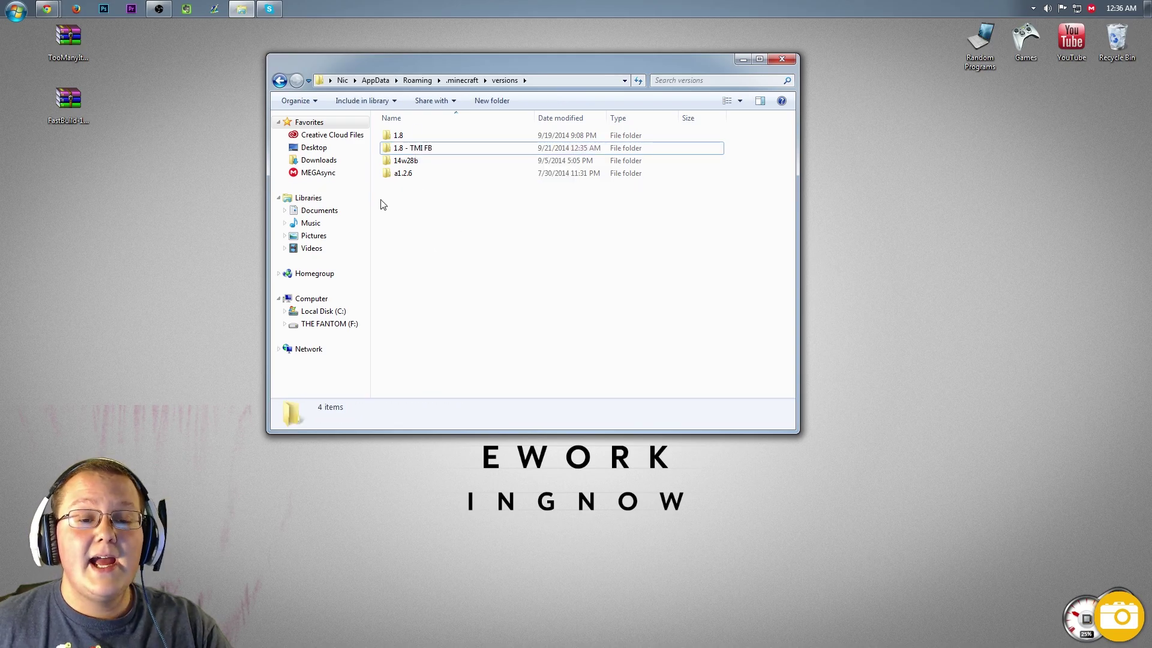
Step: Open the "1.8 - TMI FB" folder and rename its executable jar file as "1.8 - TMI FB" using the copied name
double_click(419, 150)
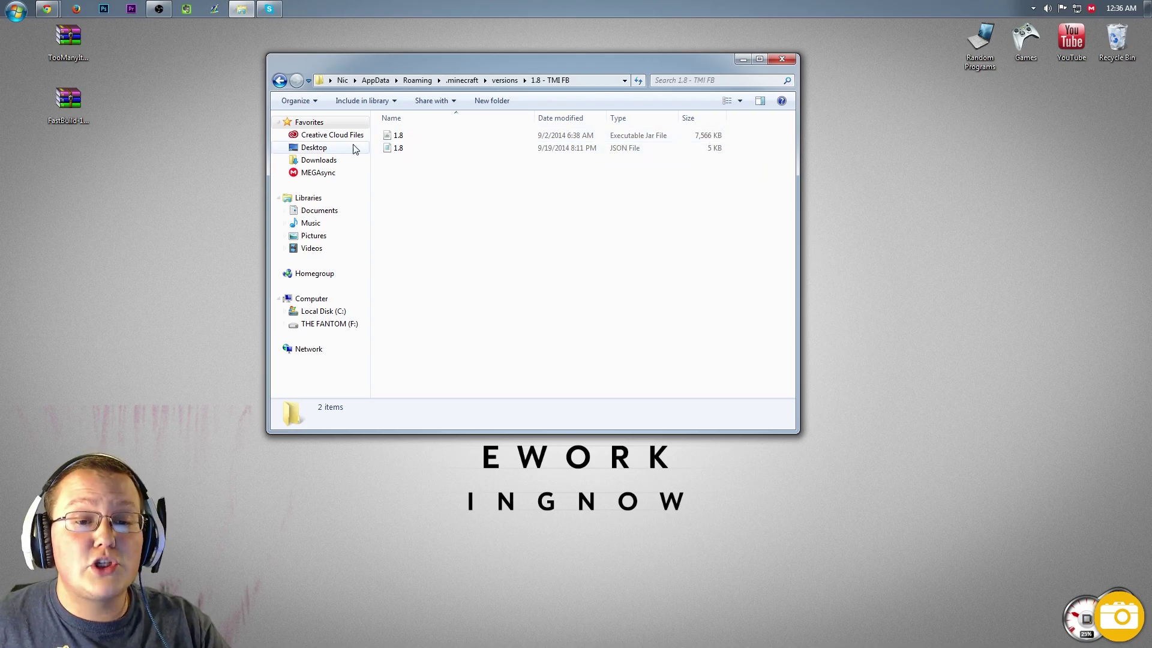
click(514, 81)
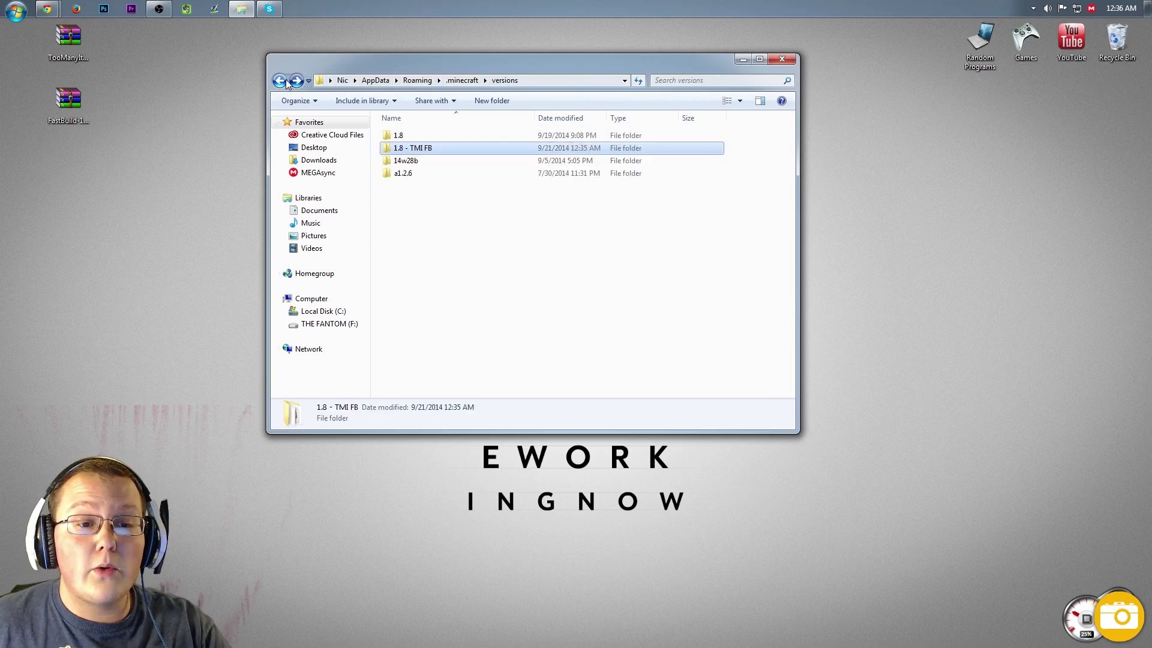
double_click(405, 147)
click(424, 135)
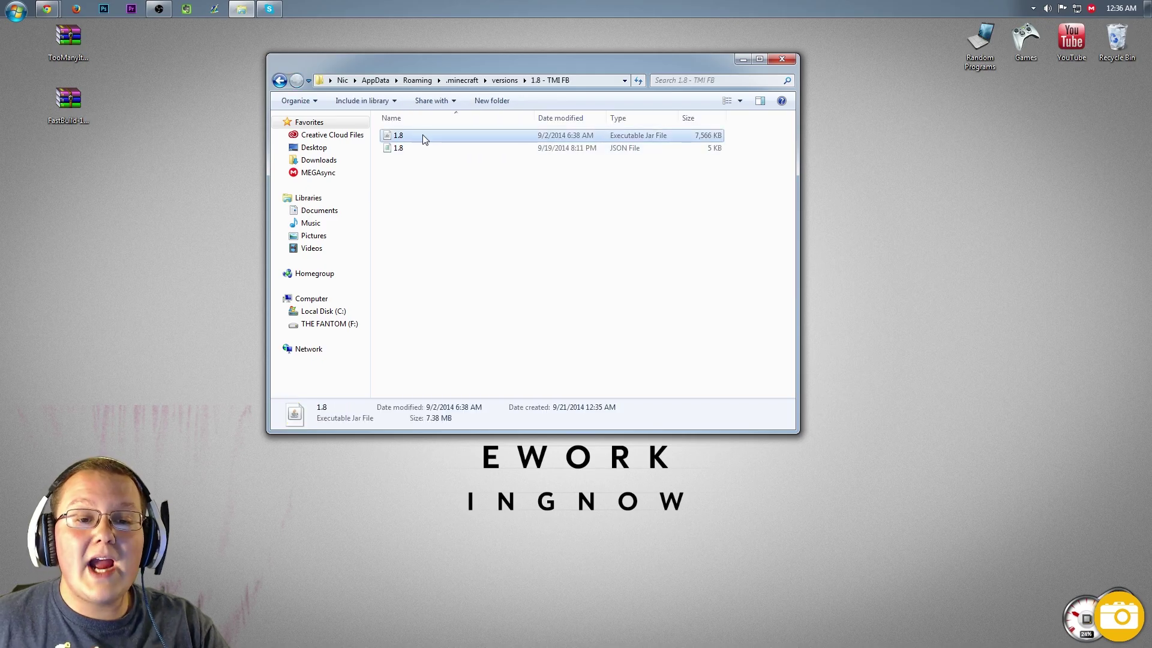
right_click(445, 137)
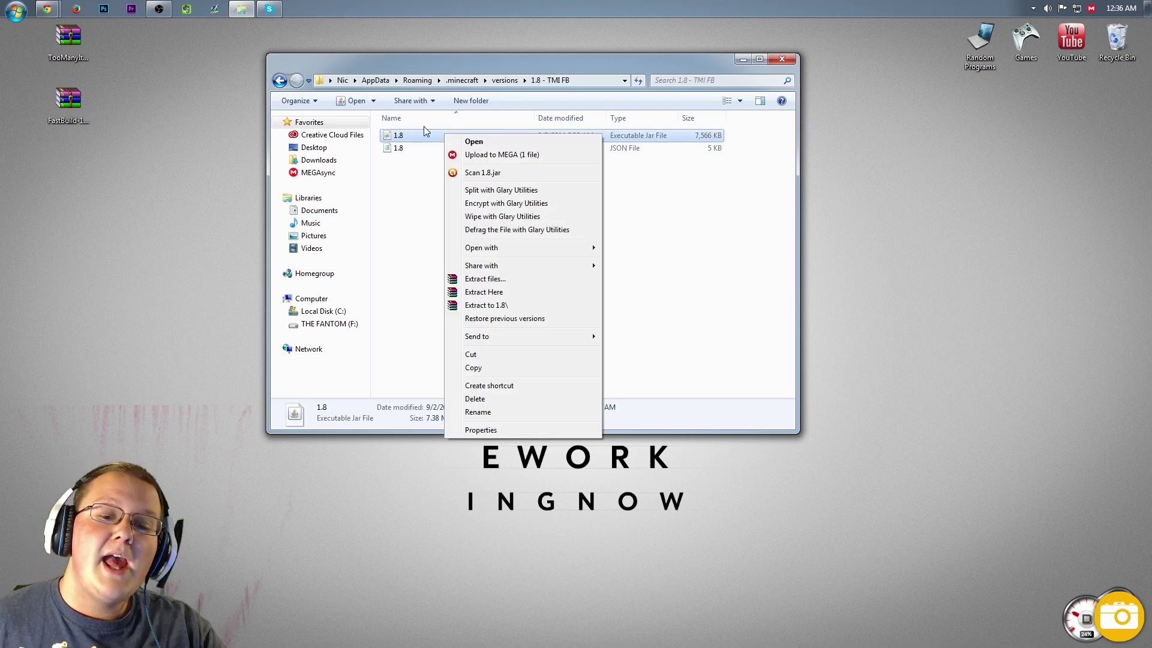
click(505, 411)
right_click(401, 137)
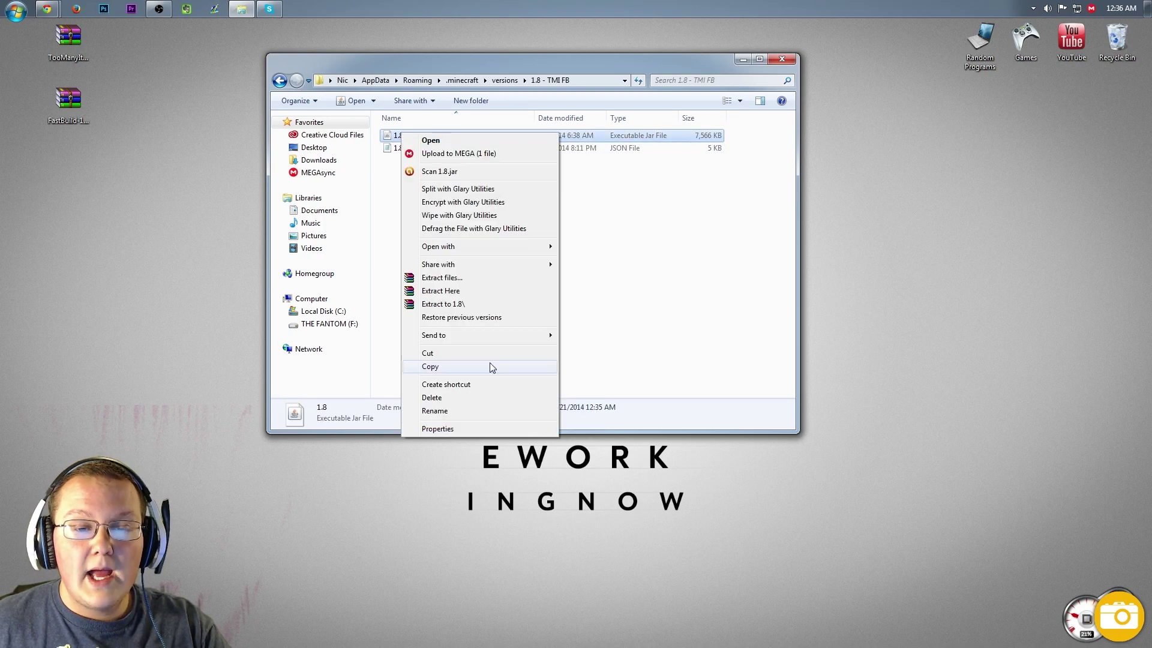
click(450, 412)
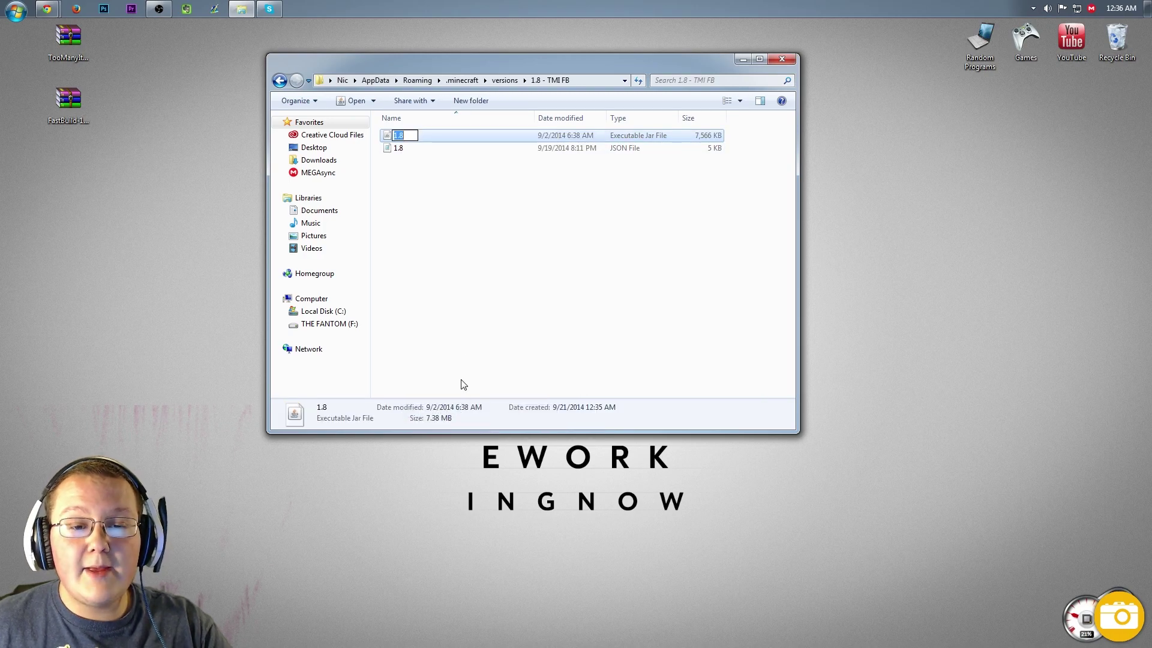
right_click(399, 136)
click(419, 188)
key(Return)
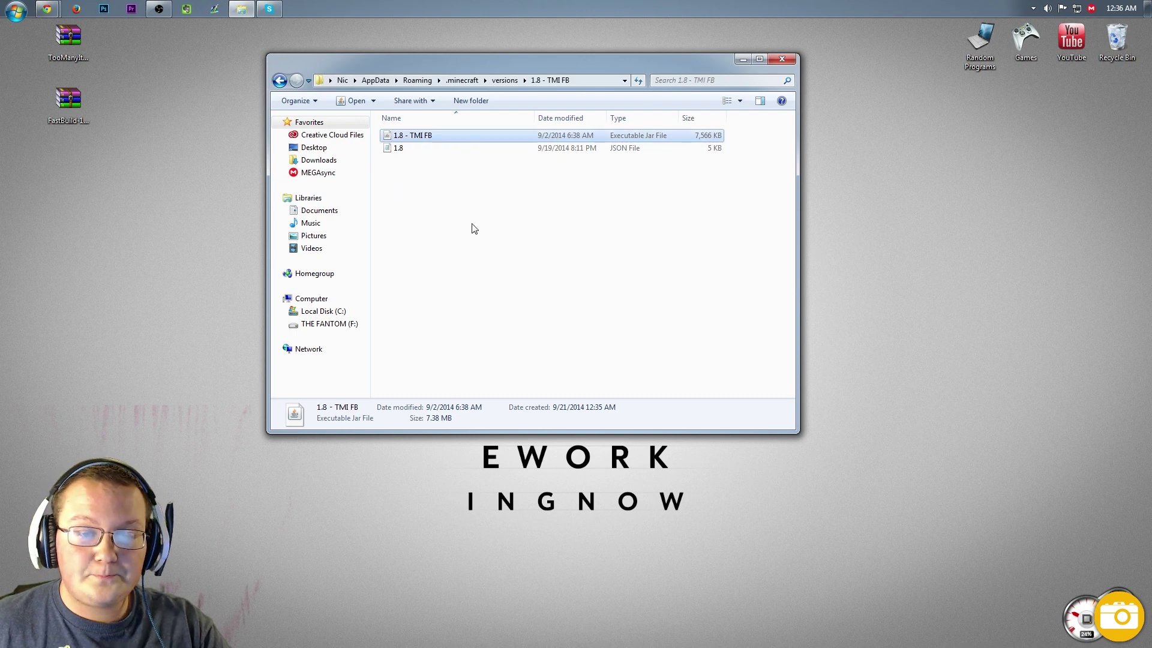
click(471, 231)
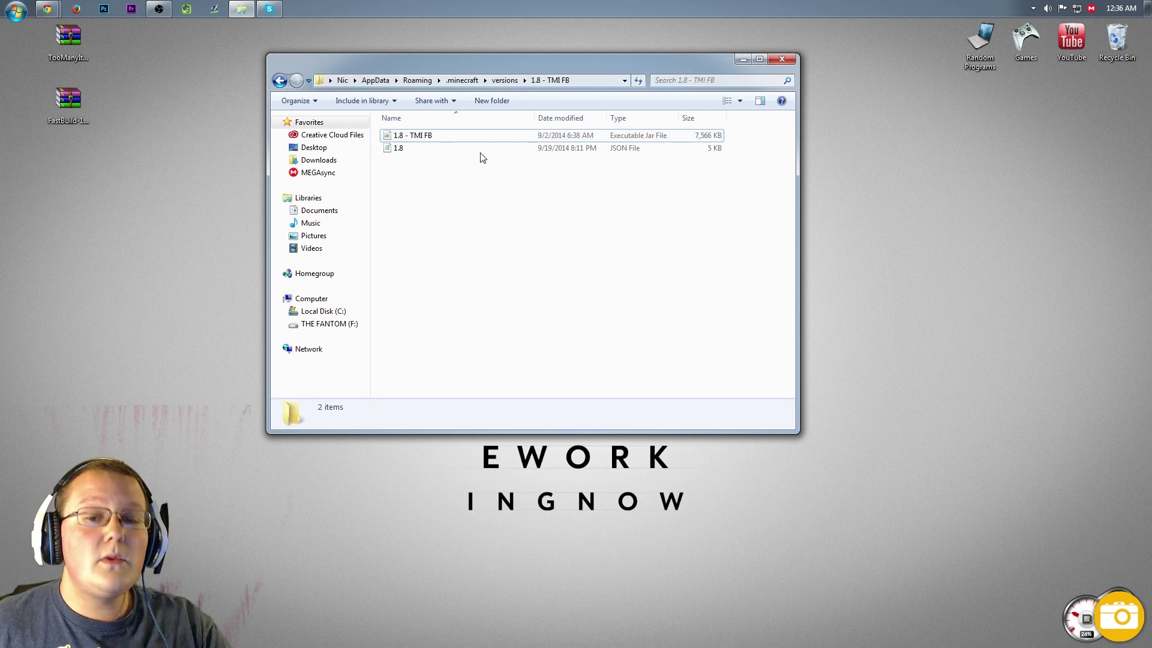
Step: Rename the JSON file in the same folder as "1.8 - TMI FB" using the copied name
click(561, 154)
right_click(400, 150)
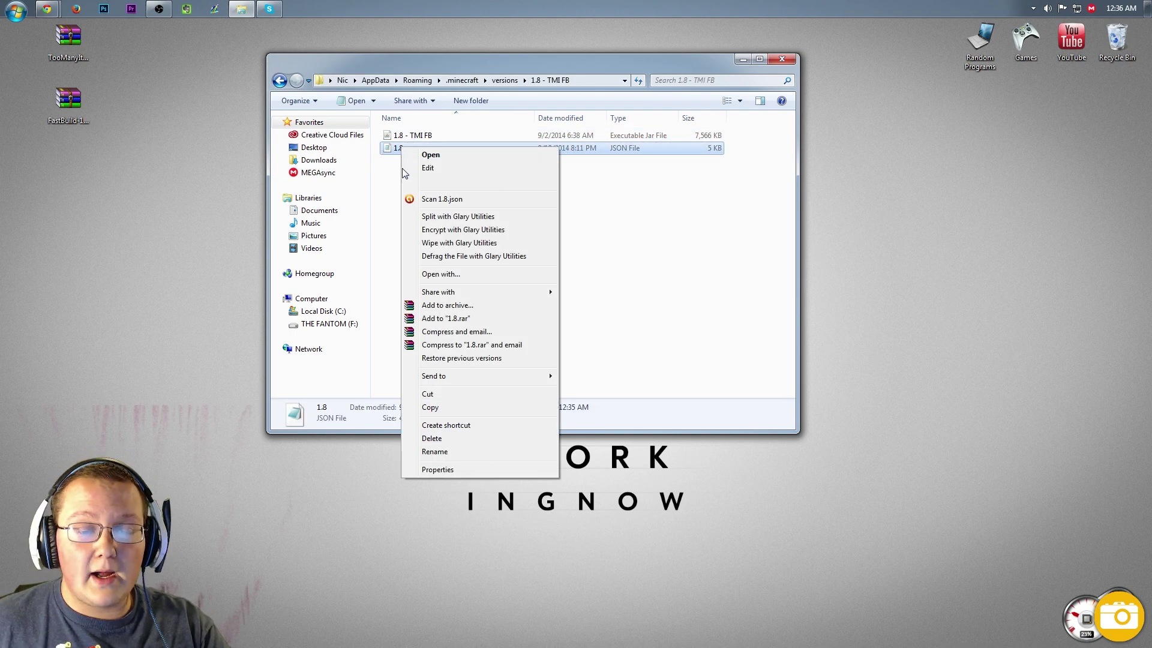
click(427, 451)
right_click(395, 148)
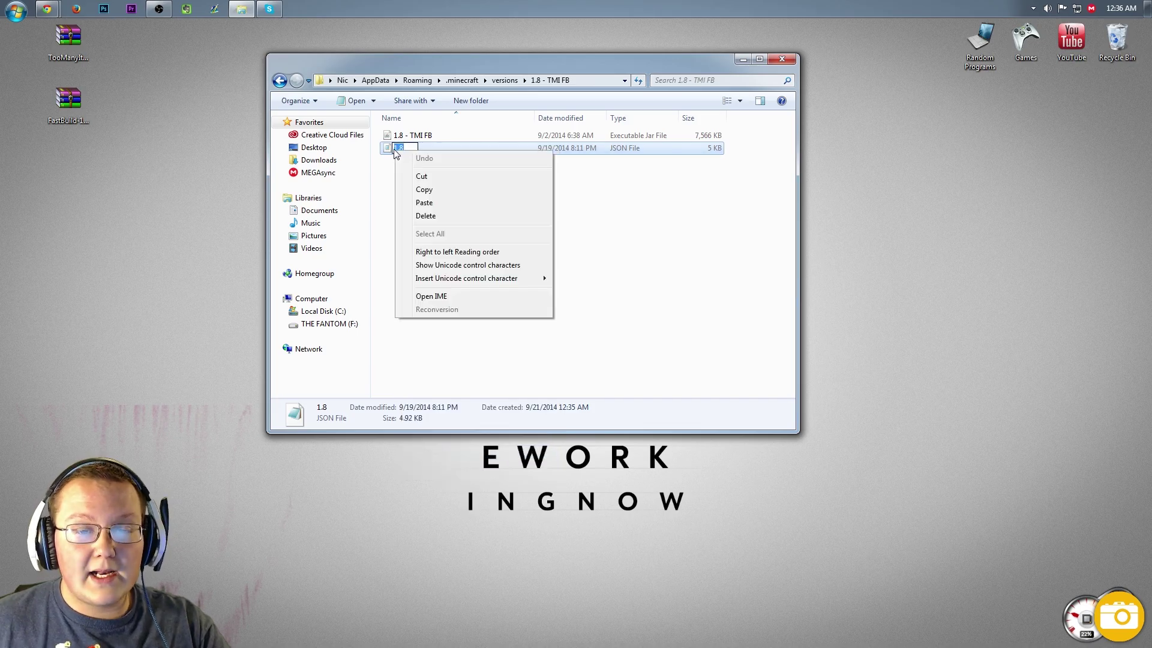
click(424, 203)
click(439, 226)
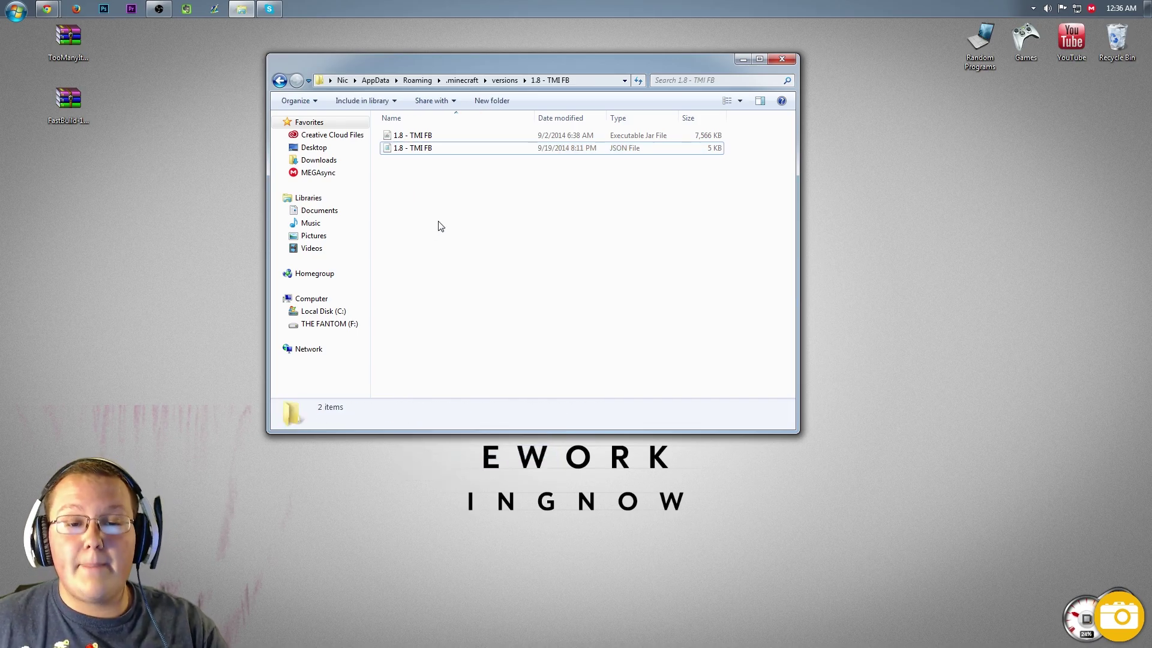
Step: Open the "1.8 - TMI FB" JSON file in Notepad
click(447, 150)
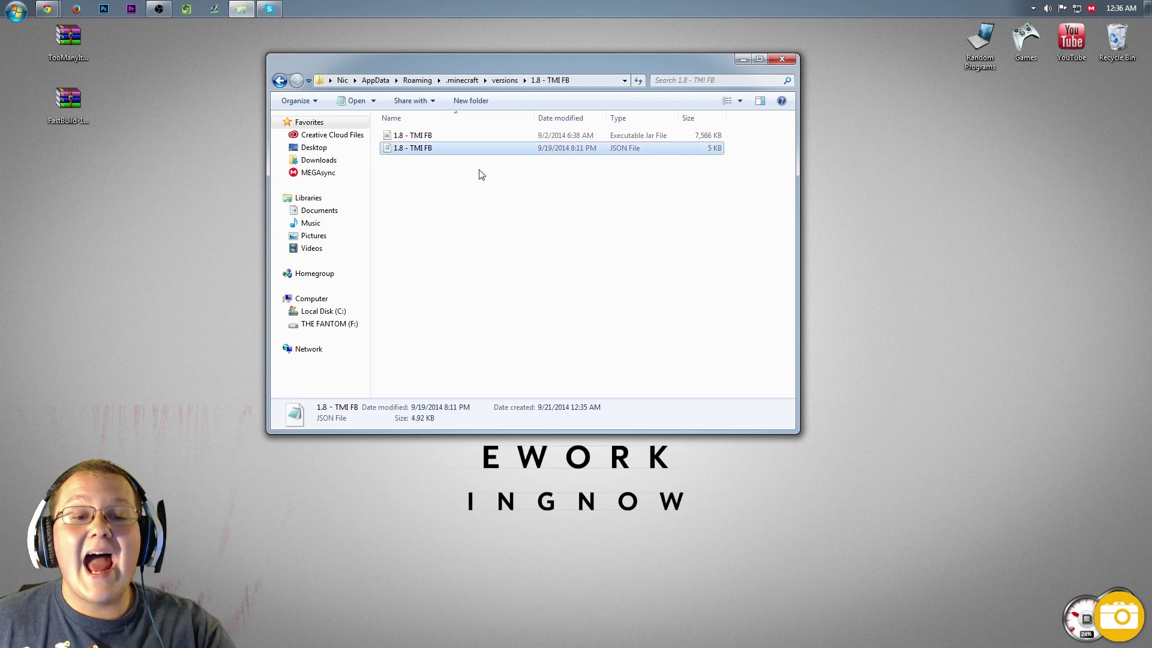
right_click(425, 153)
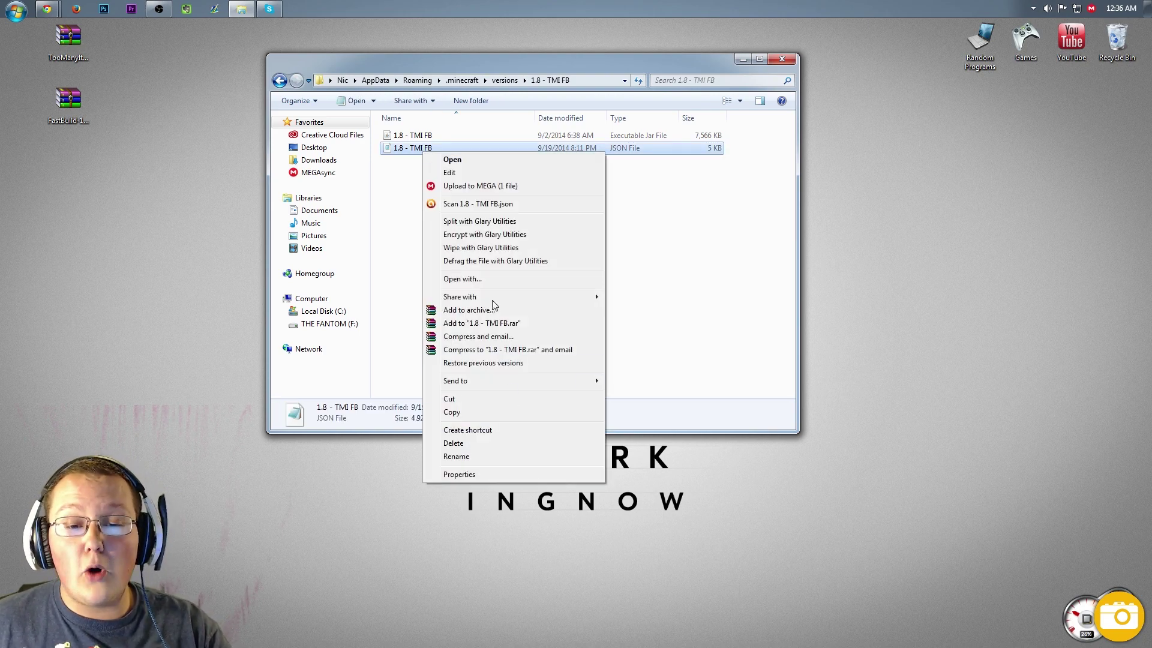
click(483, 278)
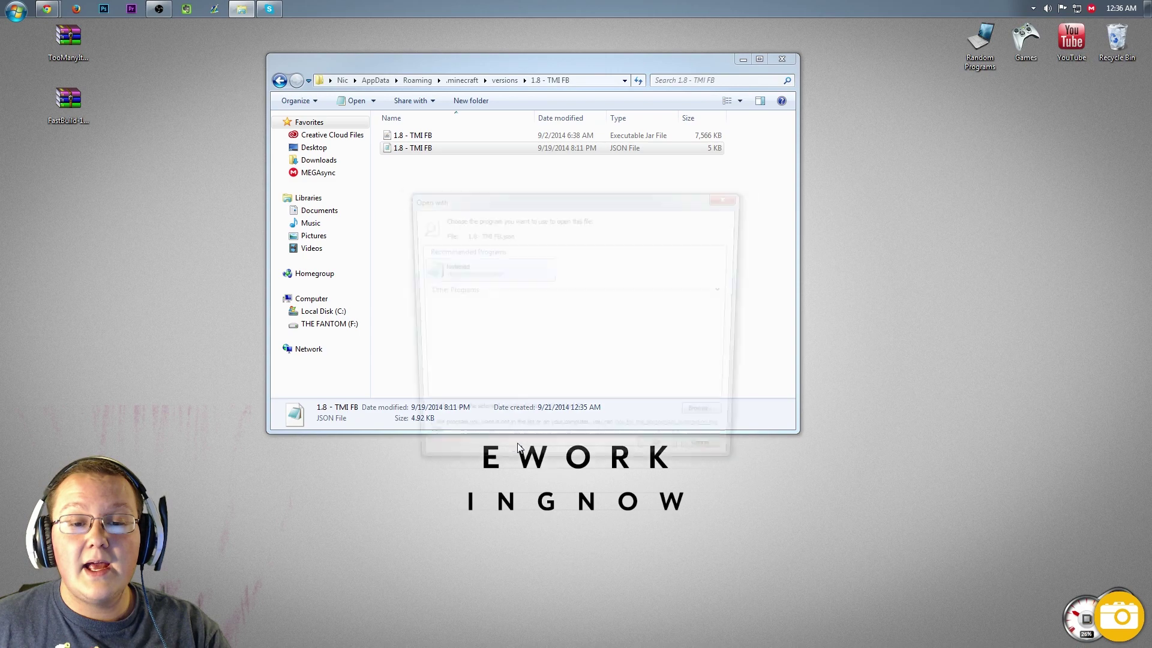
double_click(460, 273)
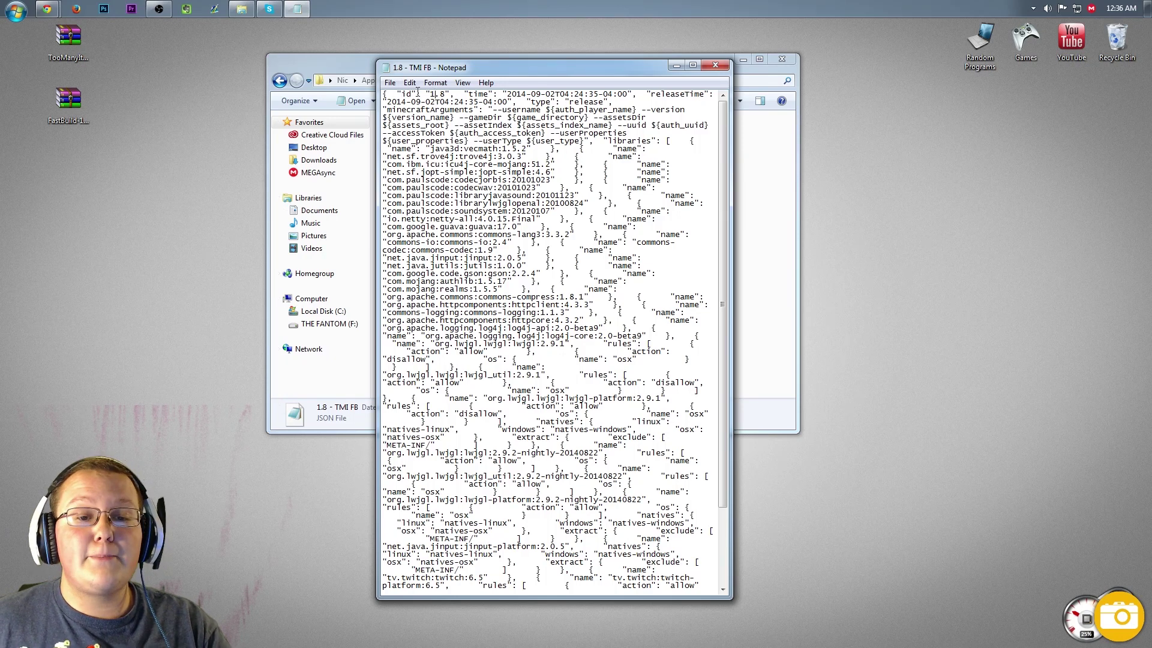
Step: Replace the id value on the JSON file's first line with "1.8 - TMI FB", save the file and close it
drag(431, 94, 448, 93)
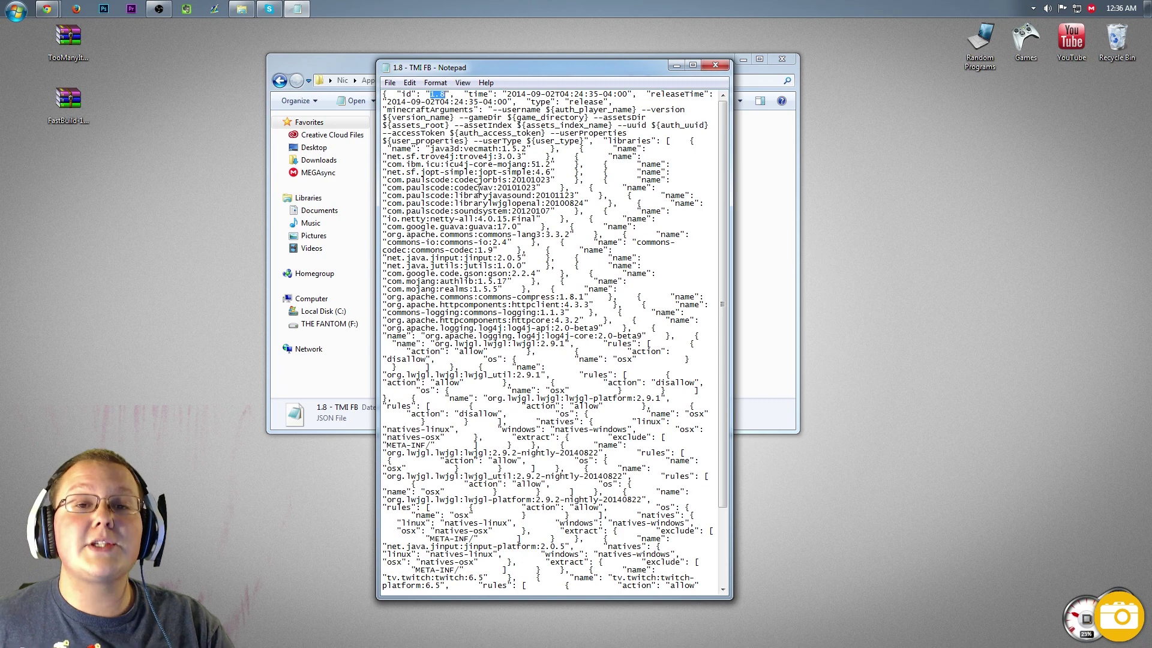
right_click(434, 93)
click(474, 148)
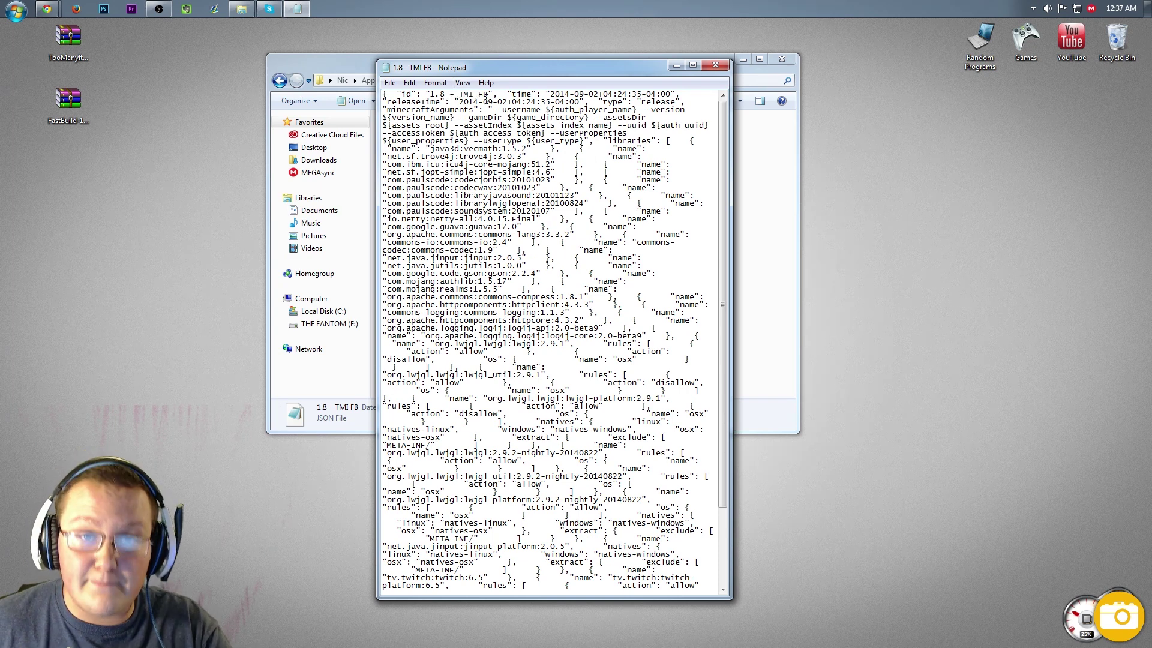
click(397, 84)
click(409, 124)
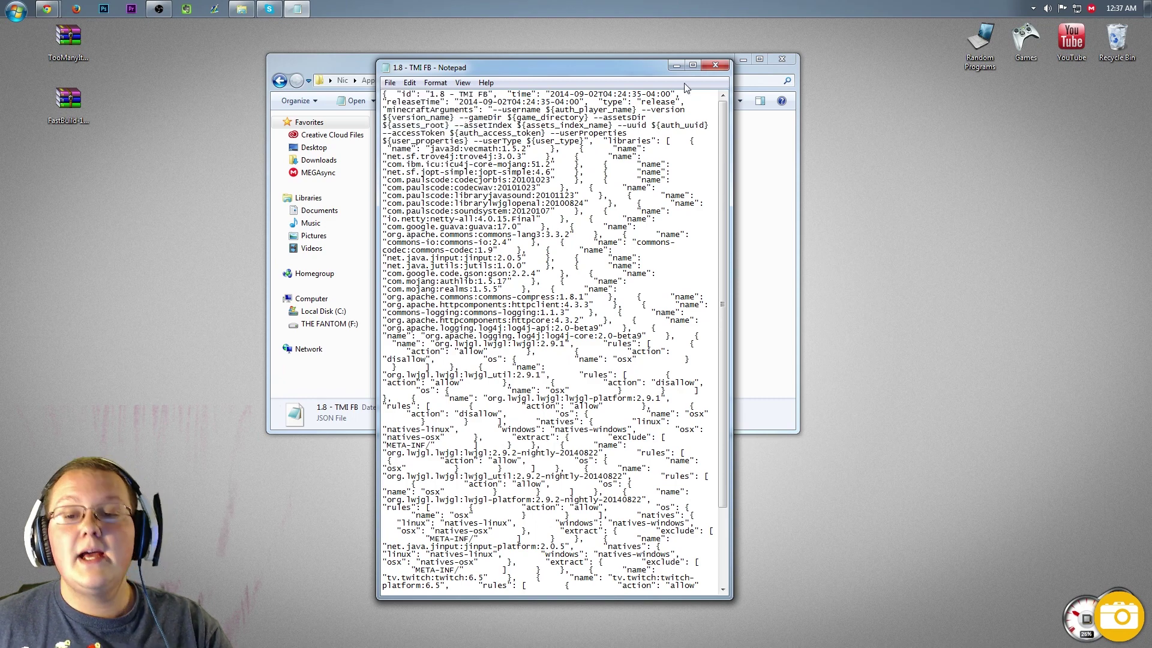
click(714, 65)
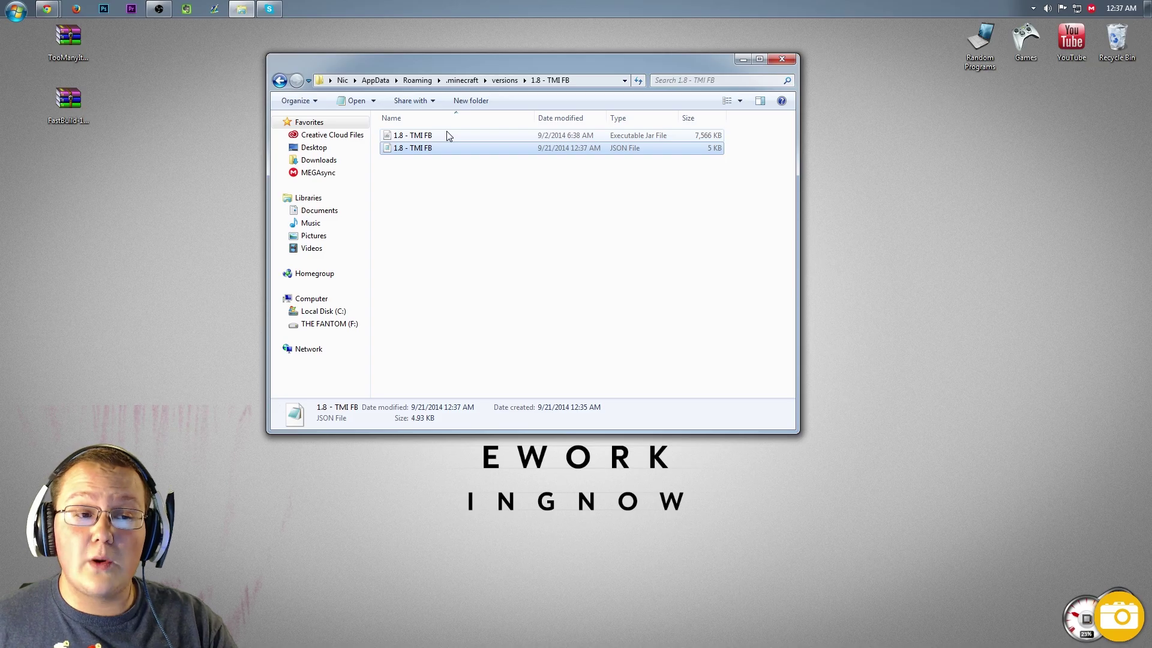
Step: Open the "1.8 - TMI FB" jar file with WinRAR, dismiss the licence notice and move the archive window clear of the desktop archives
click(446, 136)
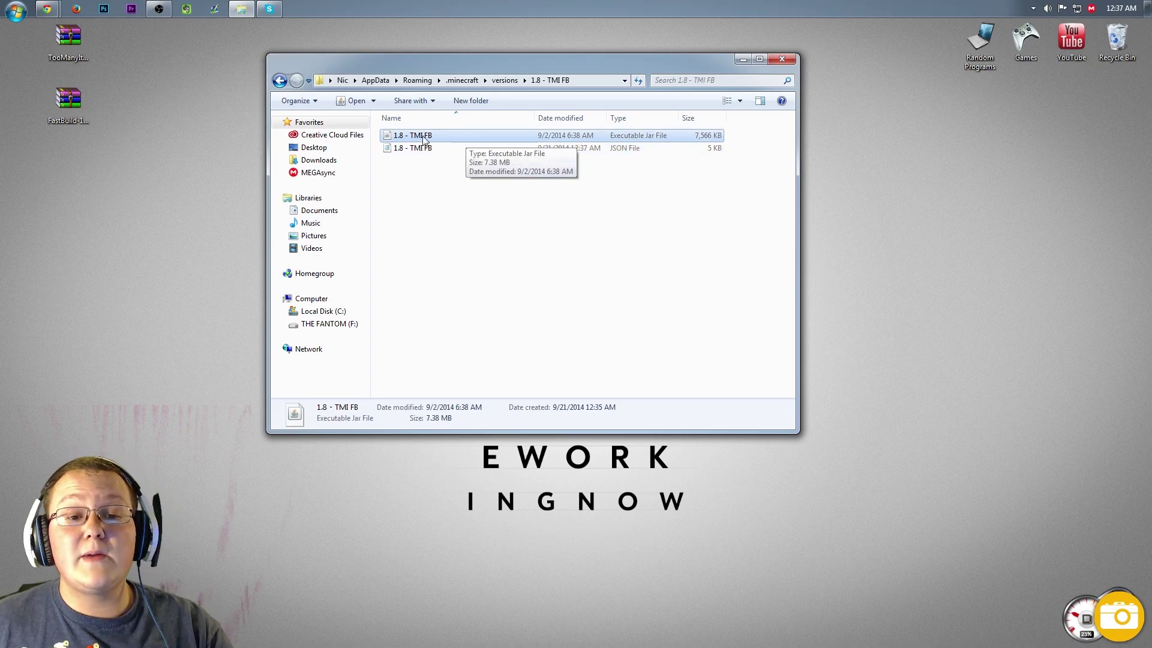
right_click(501, 138)
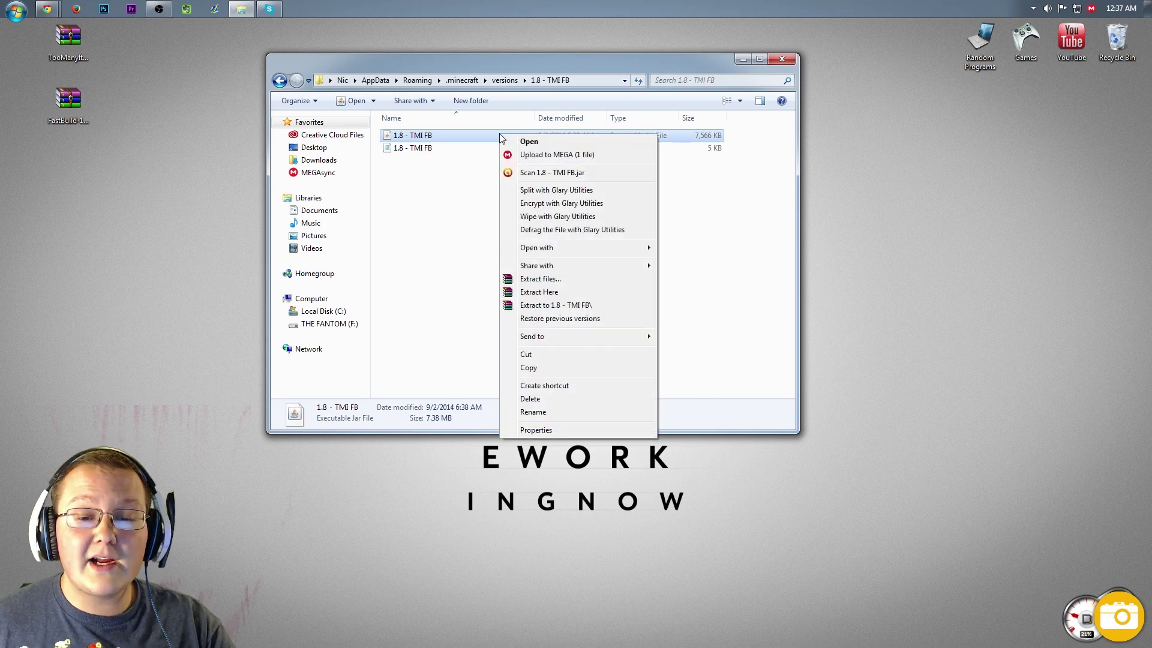
mouse_move(635, 246)
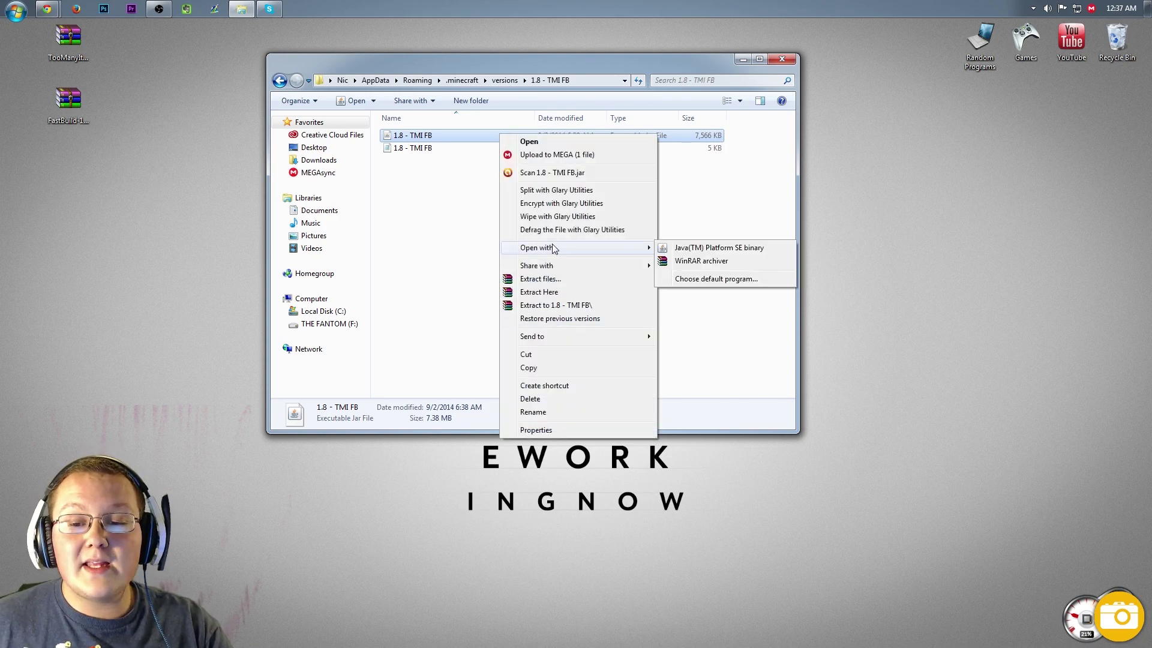
click(691, 262)
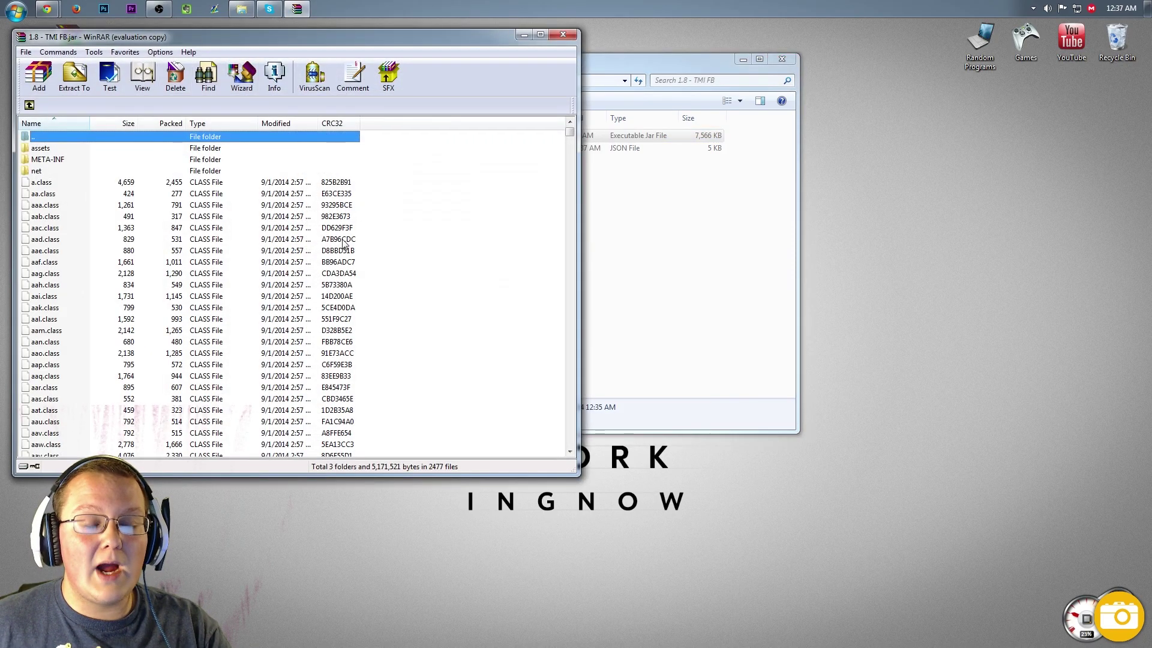
click(358, 259)
drag(235, 43, 805, 31)
drag(585, 90, 691, 90)
Step: Open the TooManyItems archive from the desktop with WinRAR and place its window beside the jar archive's window
click(89, 97)
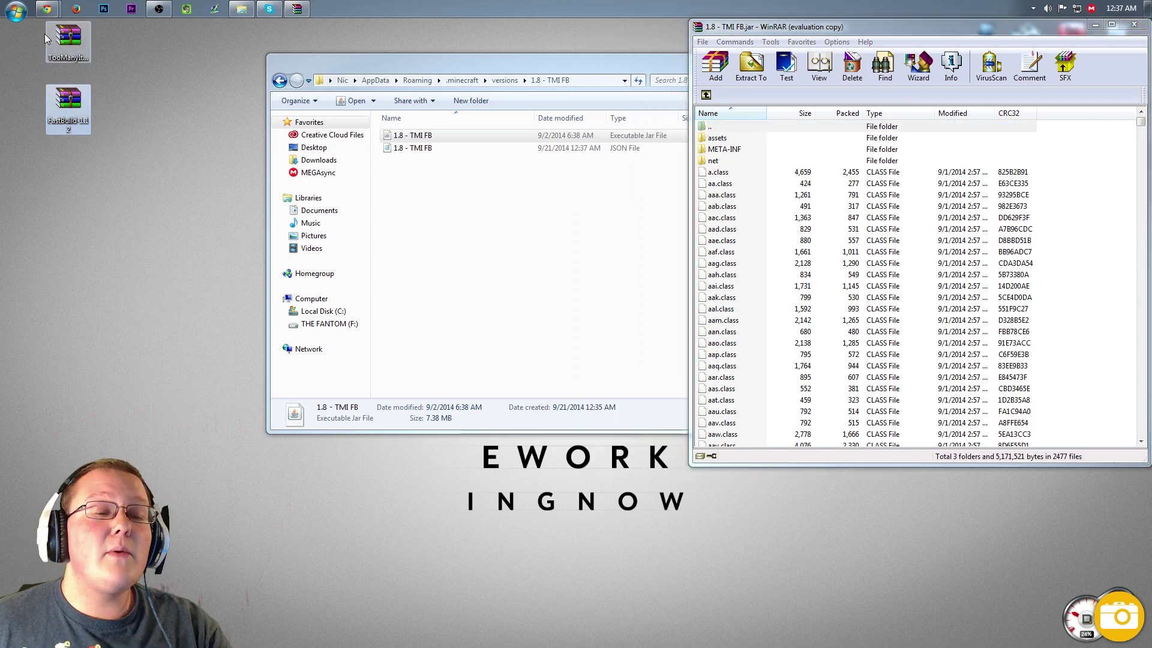
click(78, 50)
right_click(75, 46)
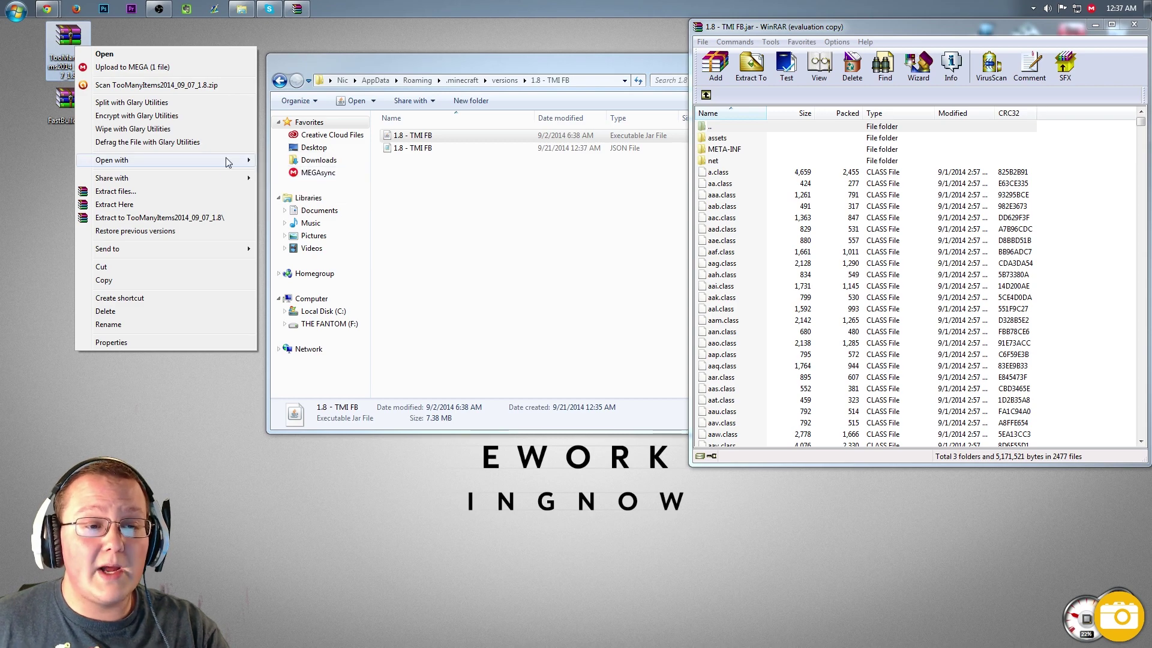
mouse_move(237, 160)
click(303, 172)
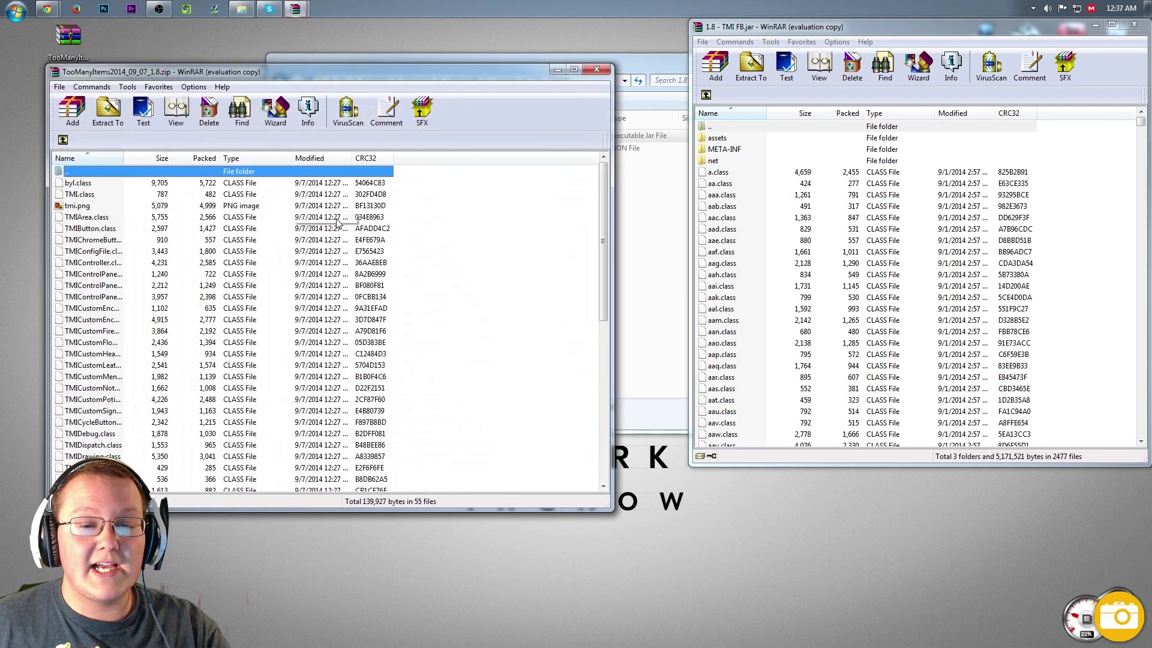
drag(341, 68, 421, 37)
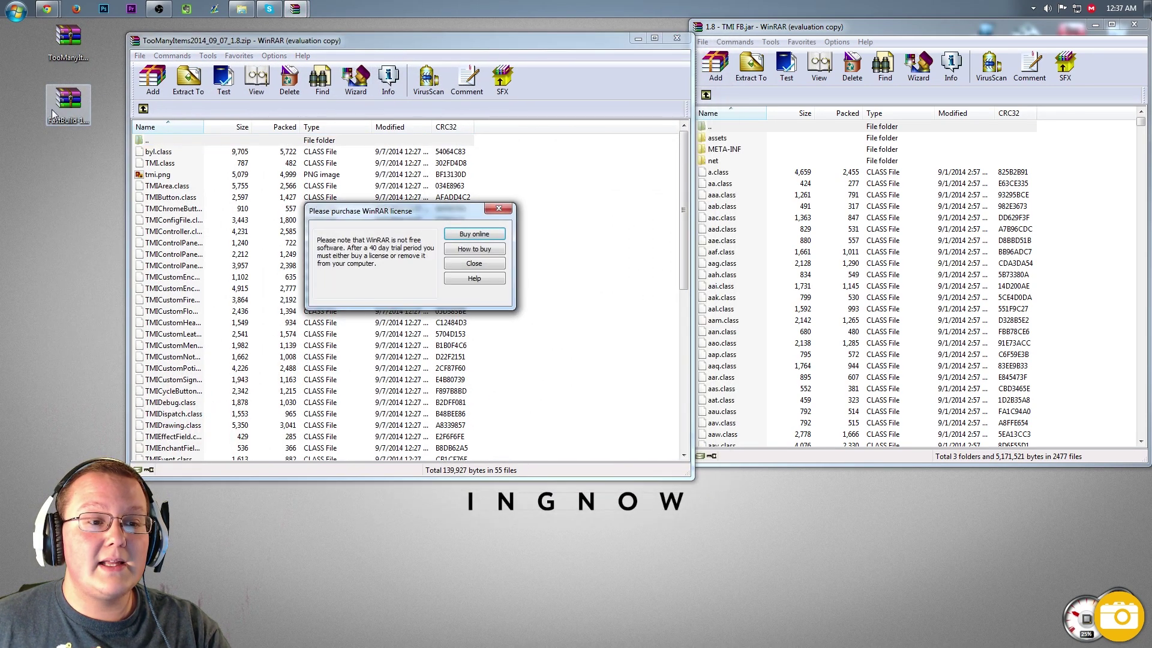
Step: Dismiss the licence notice, move the TooManyItems window beside the jar's window and open the FastBuild-1.12 archive from the desktop with WinRAR
click(486, 263)
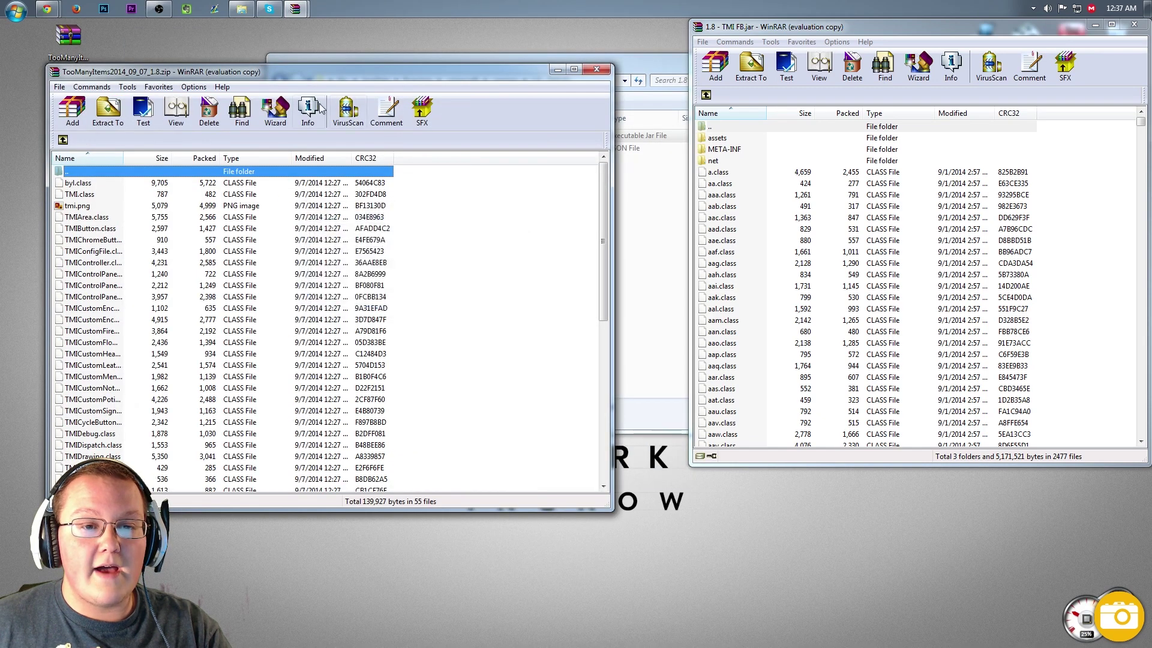
drag(392, 85, 466, 55)
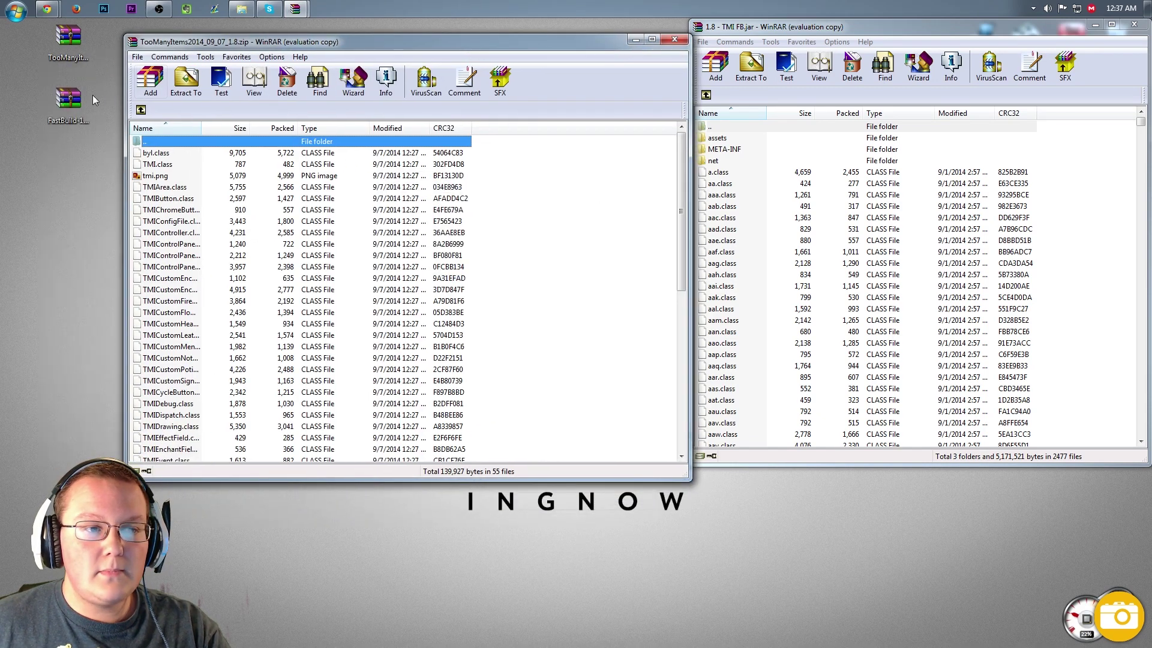
right_click(85, 100)
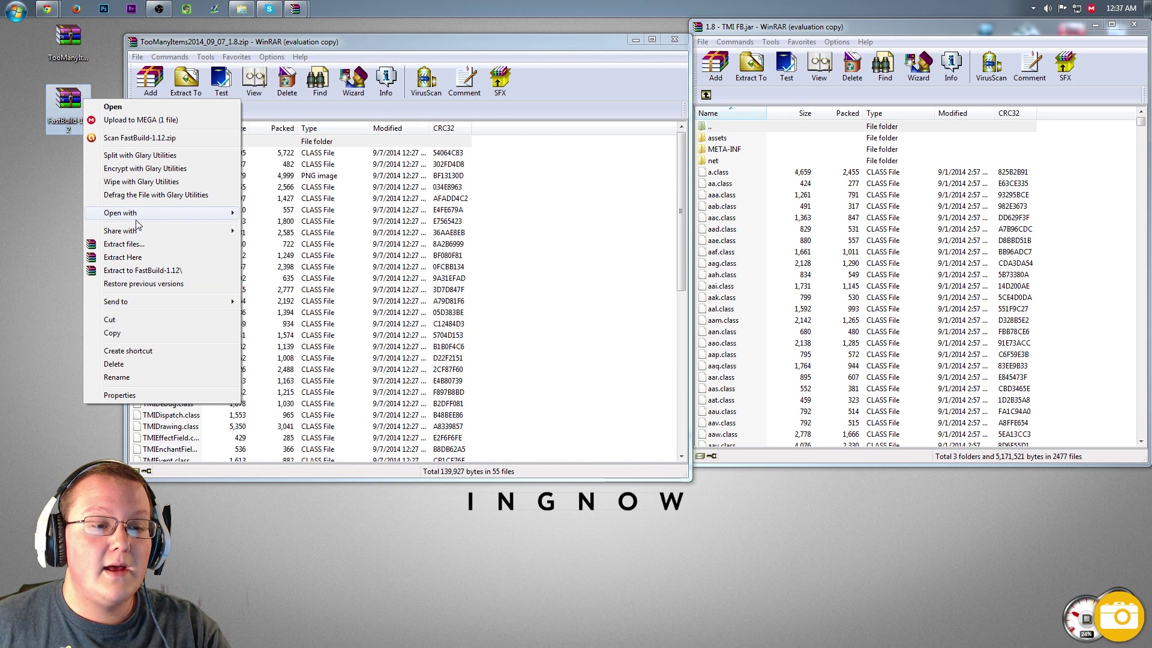
mouse_move(135, 216)
click(300, 225)
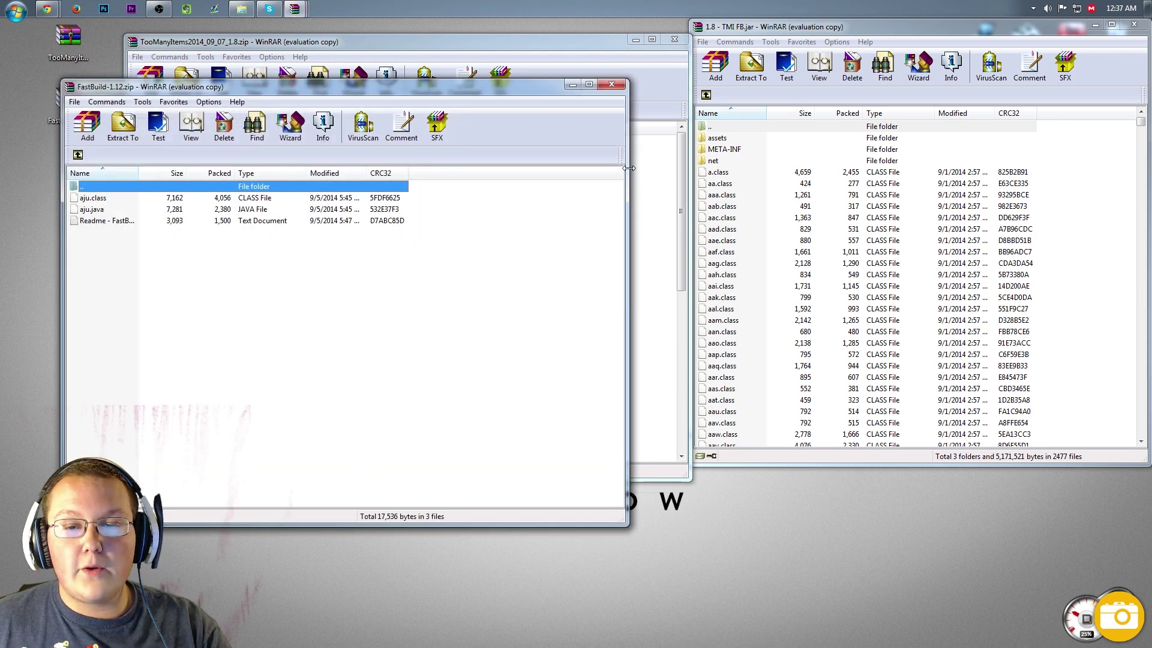
key(Escape)
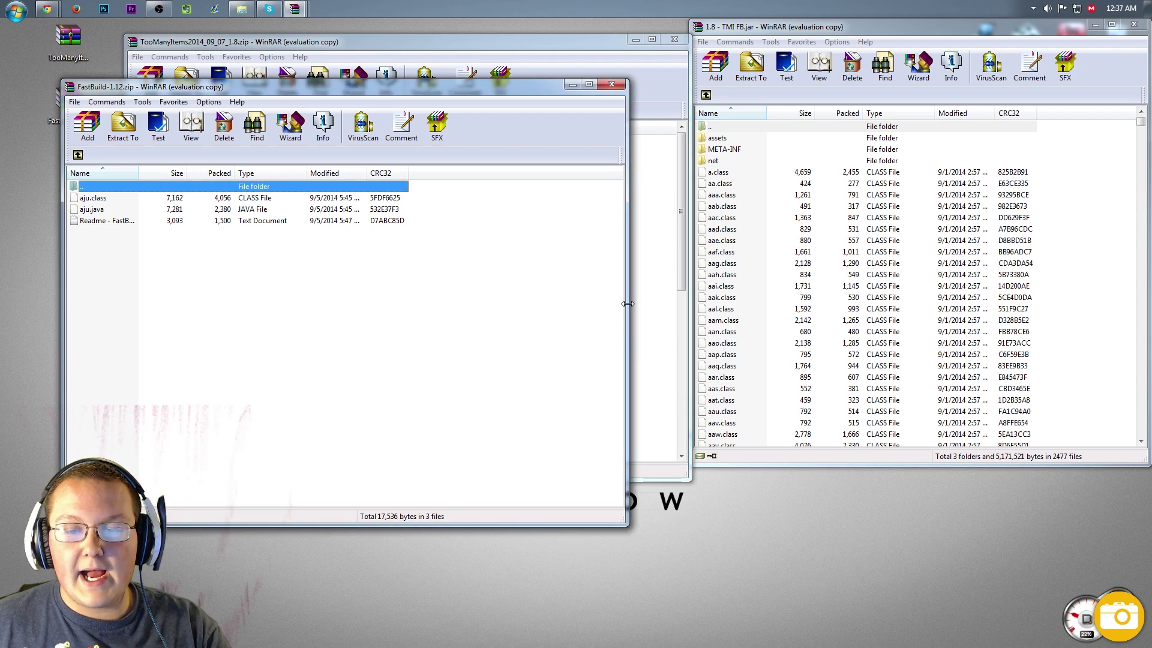
Step: Narrow the FastBuild and TooManyItems archive windows and arrange them side by side next to the jar archive's window
drag(627, 304, 451, 304)
click(686, 306)
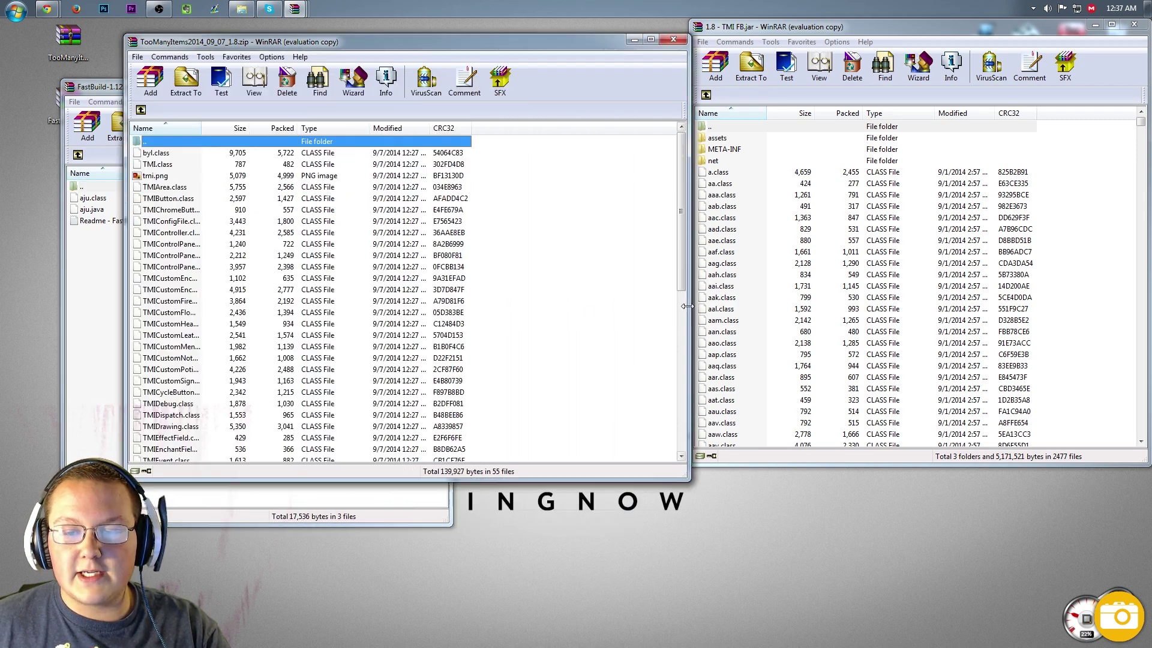
drag(687, 306, 490, 284)
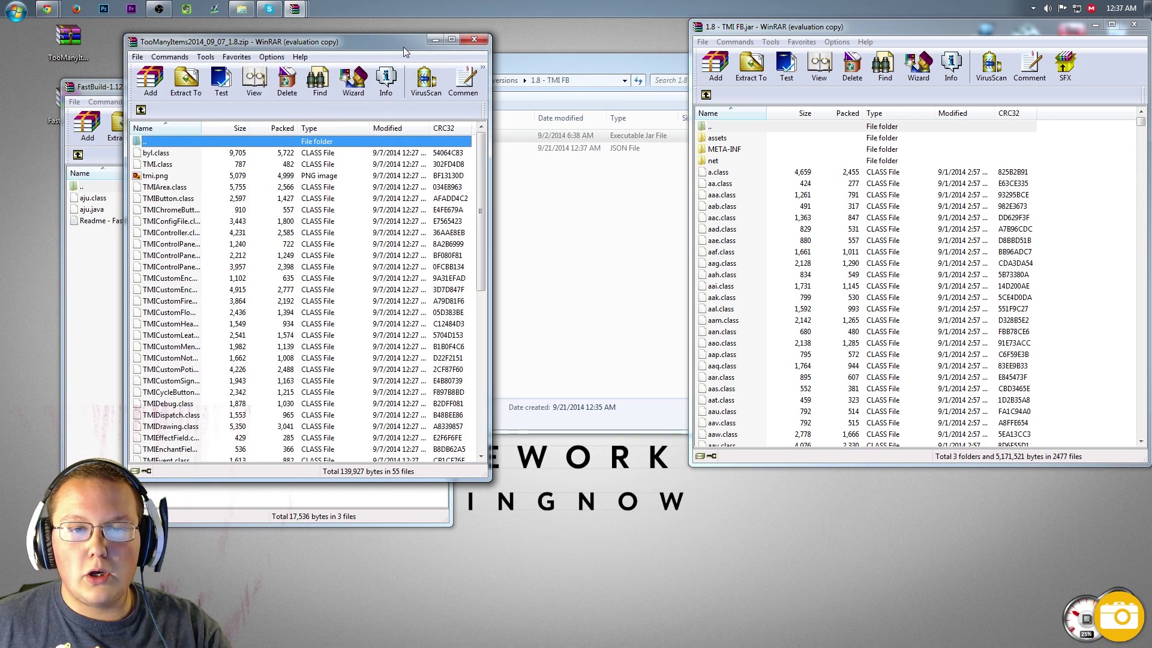
drag(405, 52, 599, 42)
drag(259, 94, 198, 38)
click(419, 130)
Step: Delete the META-INF folder from the "1.8 - TMI FB" jar archive
click(720, 149)
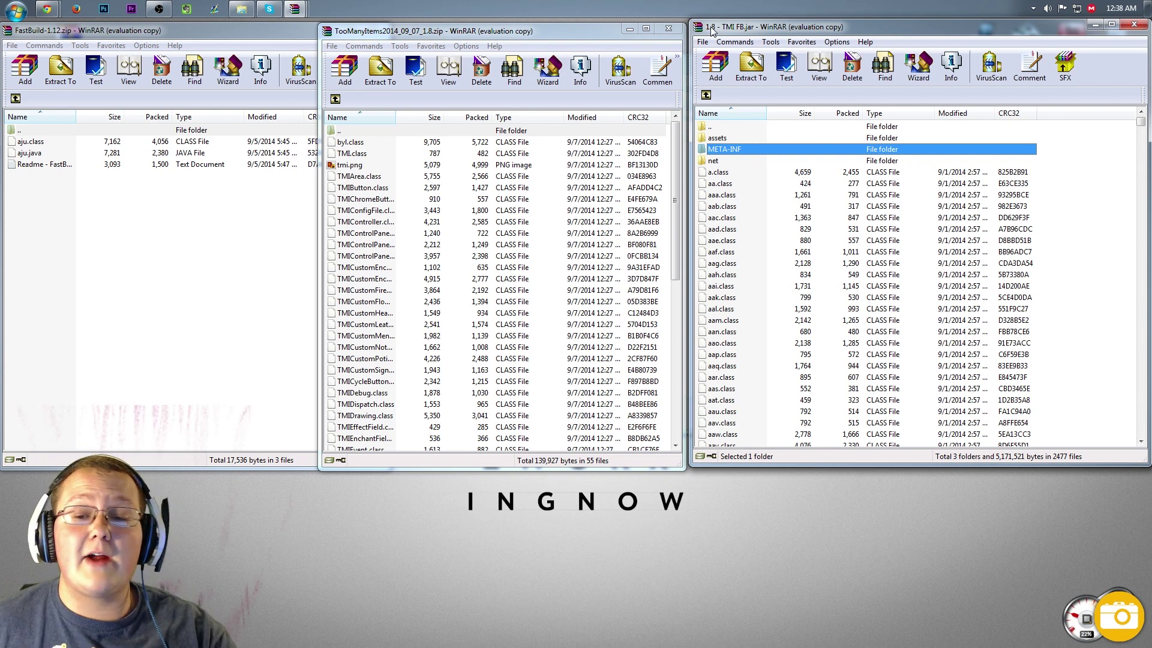
right_click(717, 155)
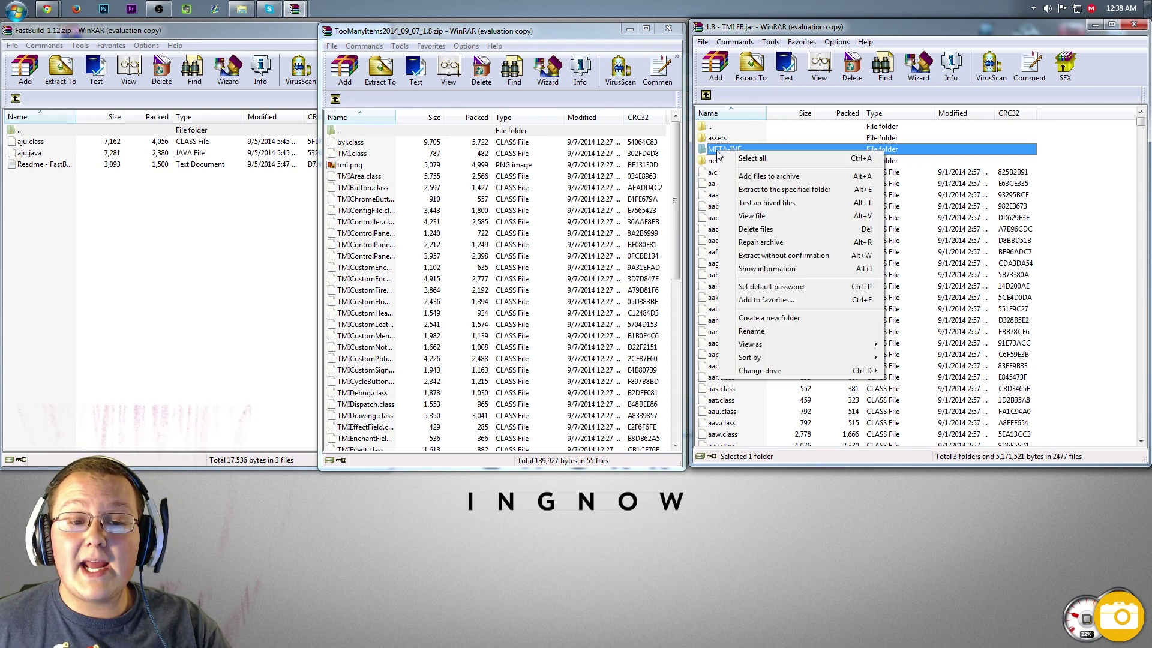
click(767, 231)
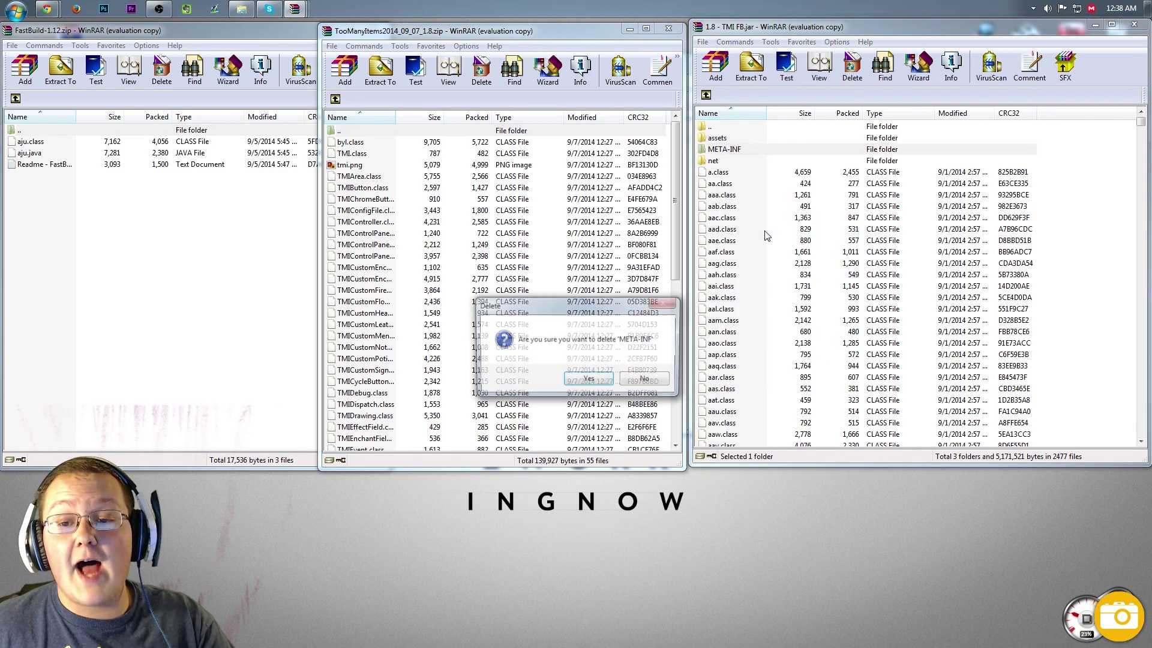
click(587, 375)
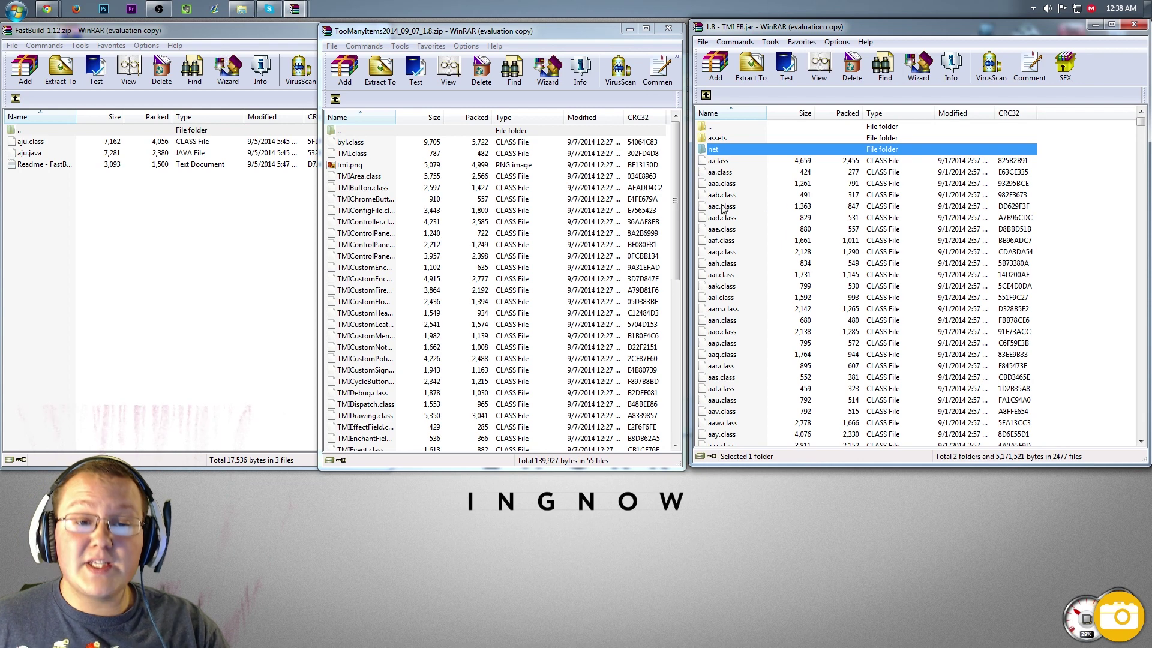
click(581, 187)
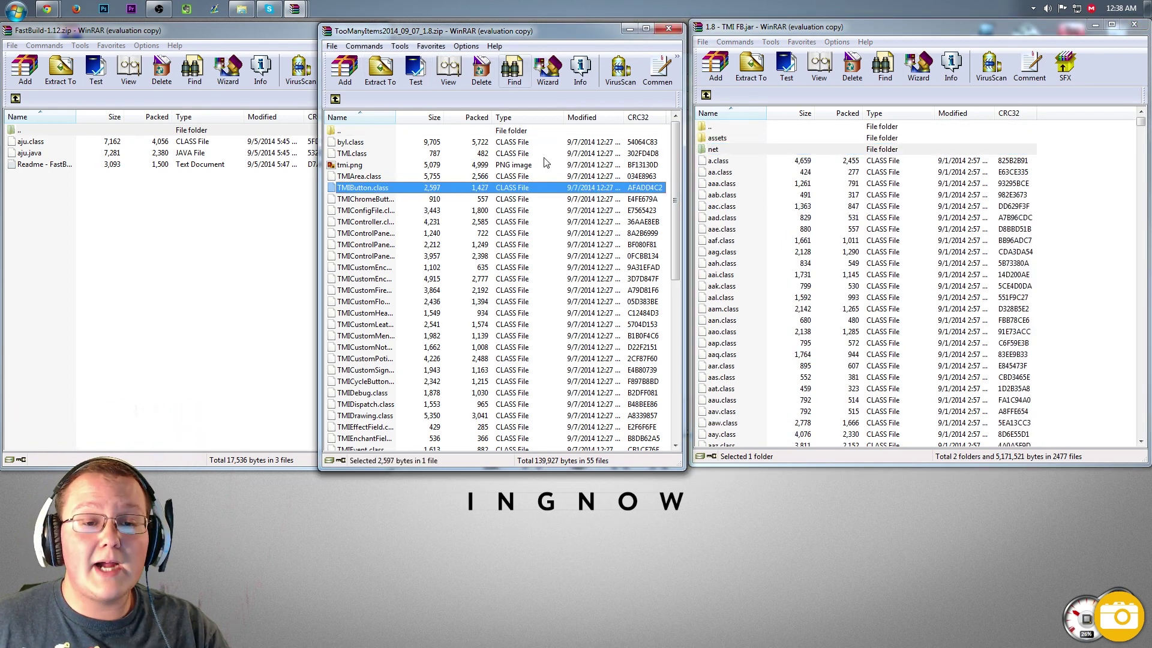
click(593, 166)
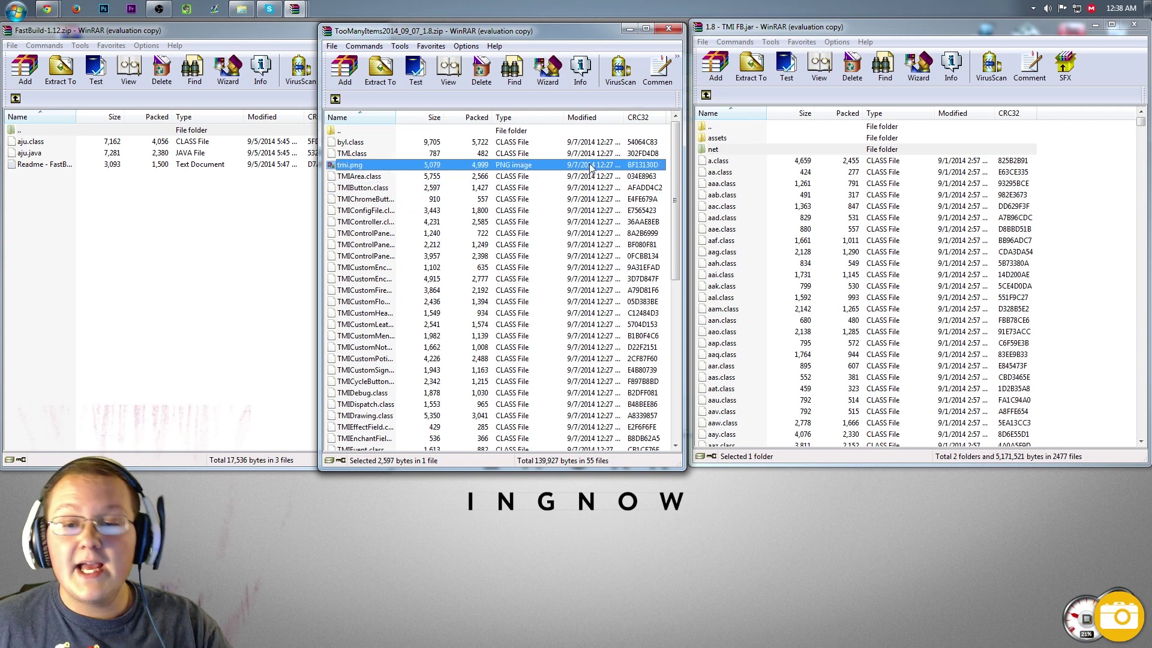
click(655, 144)
drag(656, 147, 590, 174)
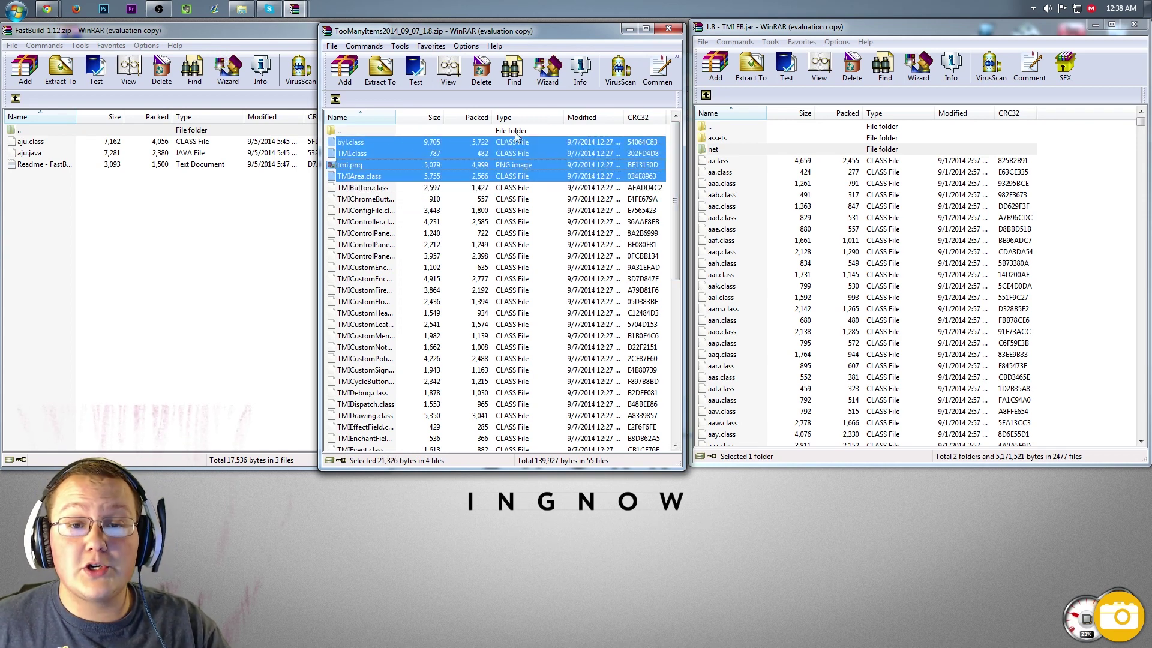
click(668, 146)
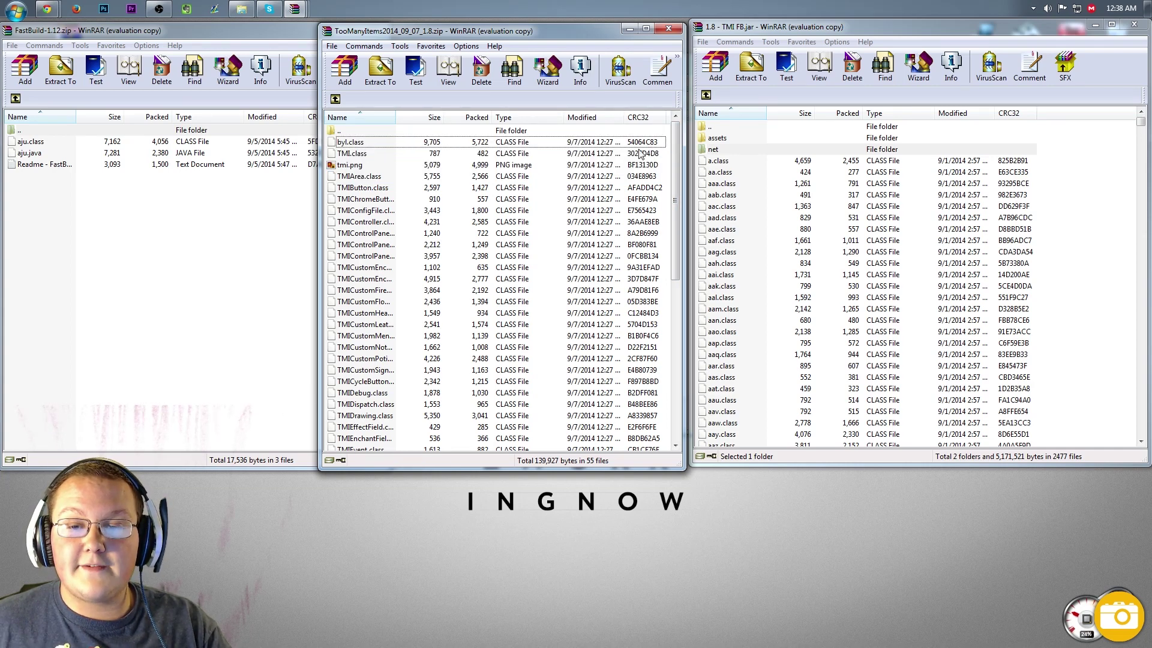
Step: Add every file from the TooManyItems archive to the "1.8 - TMI FB" jar with the Add and replace files update mode
drag(660, 149, 559, 477)
drag(457, 214, 810, 184)
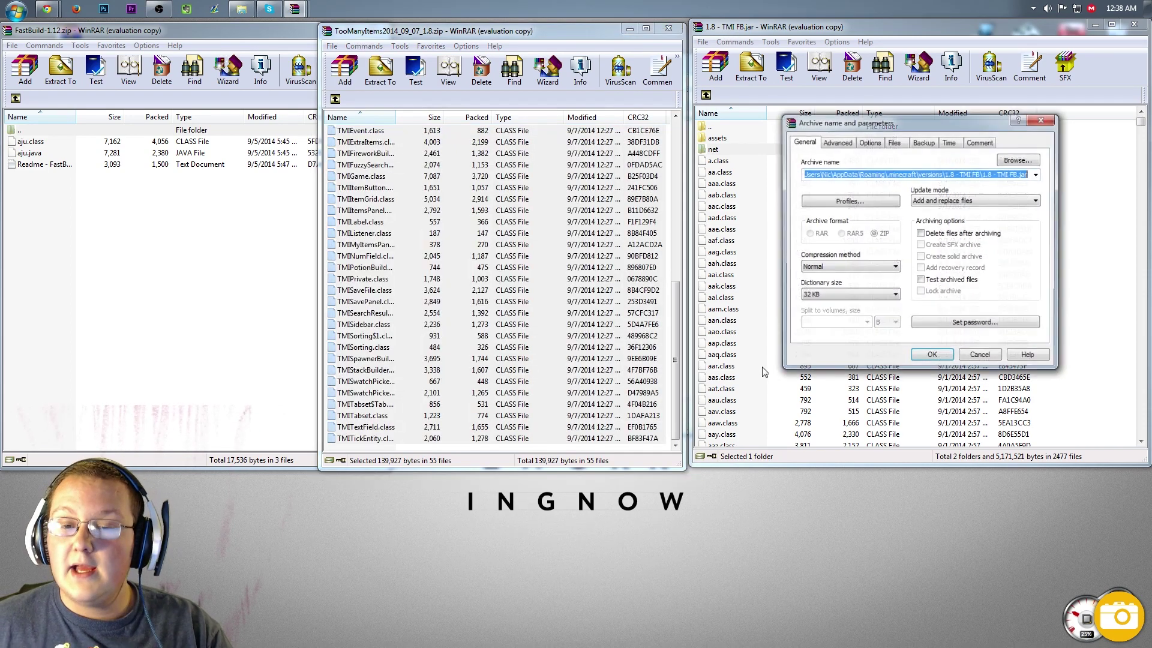
click(934, 358)
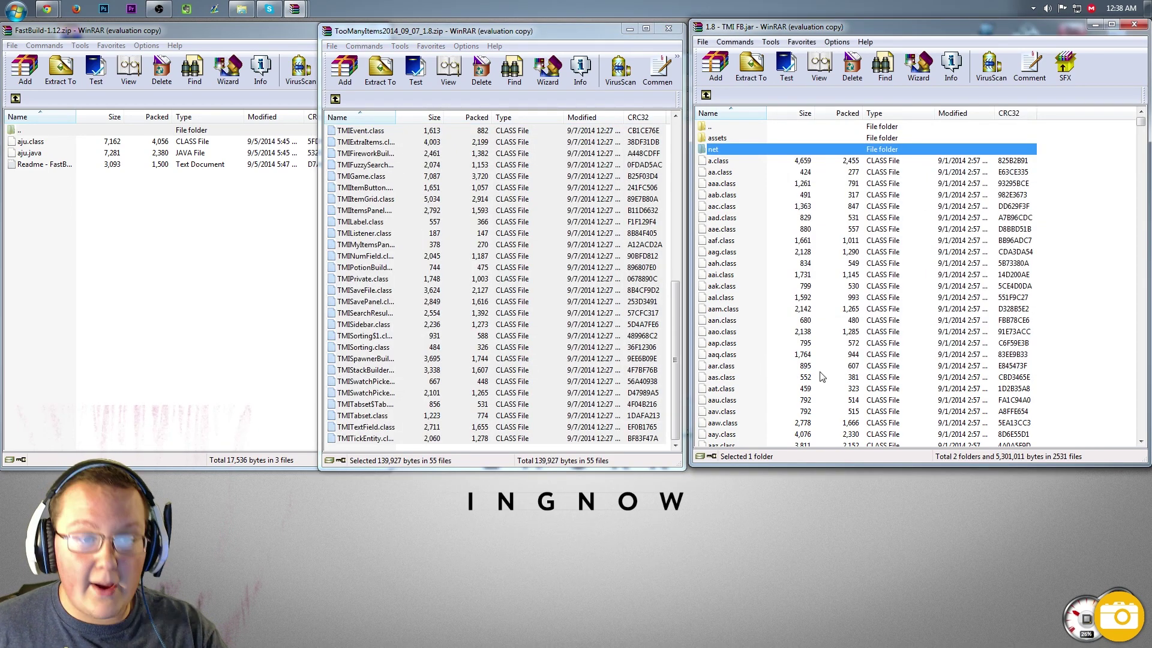
Step: Add aju.class, aju.java and the Readme from the FastBuild archive to the "1.8 - TMI FB" jar, using Add and replace files
drag(308, 463, 379, 463)
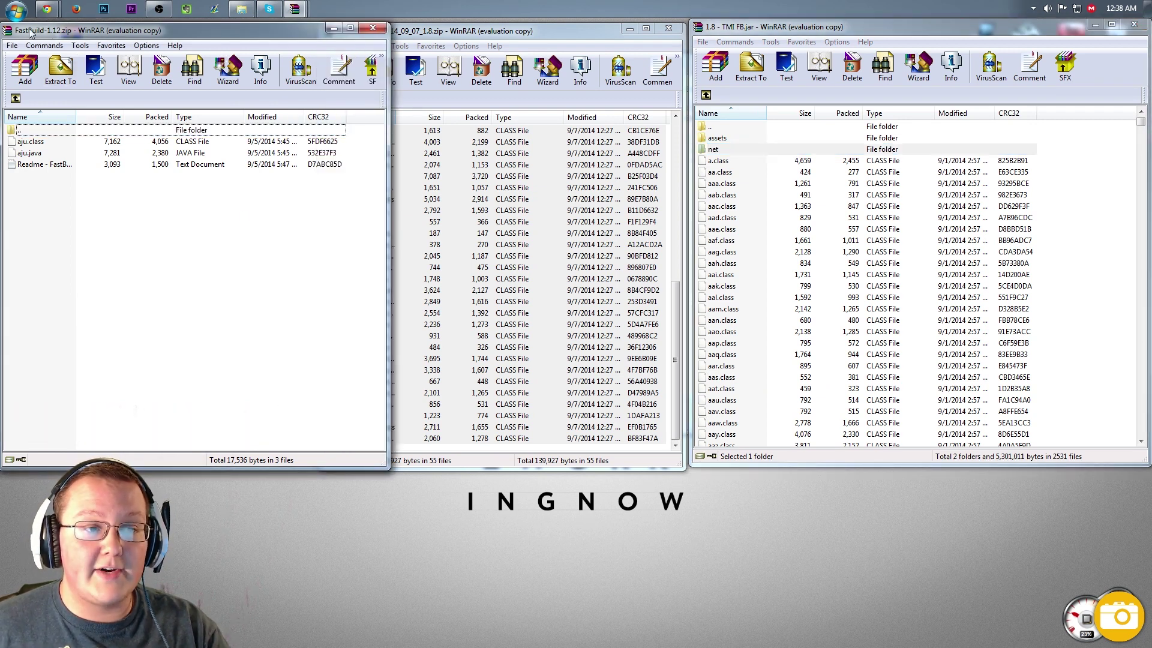
drag(358, 211, 47, 149)
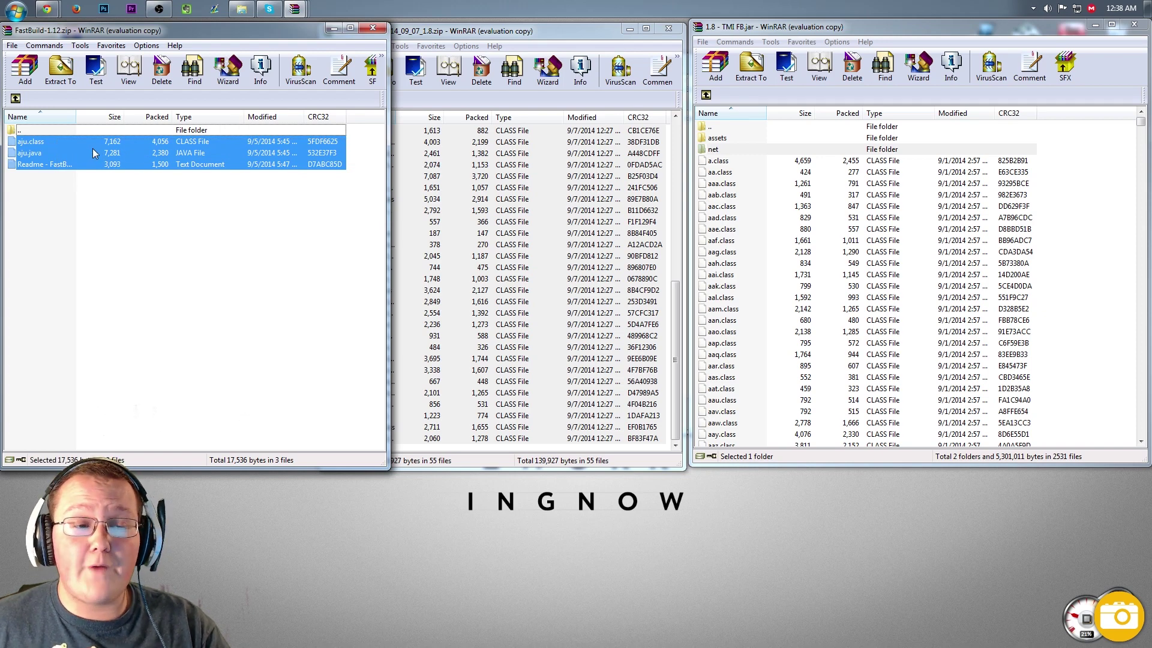
drag(47, 142, 816, 238)
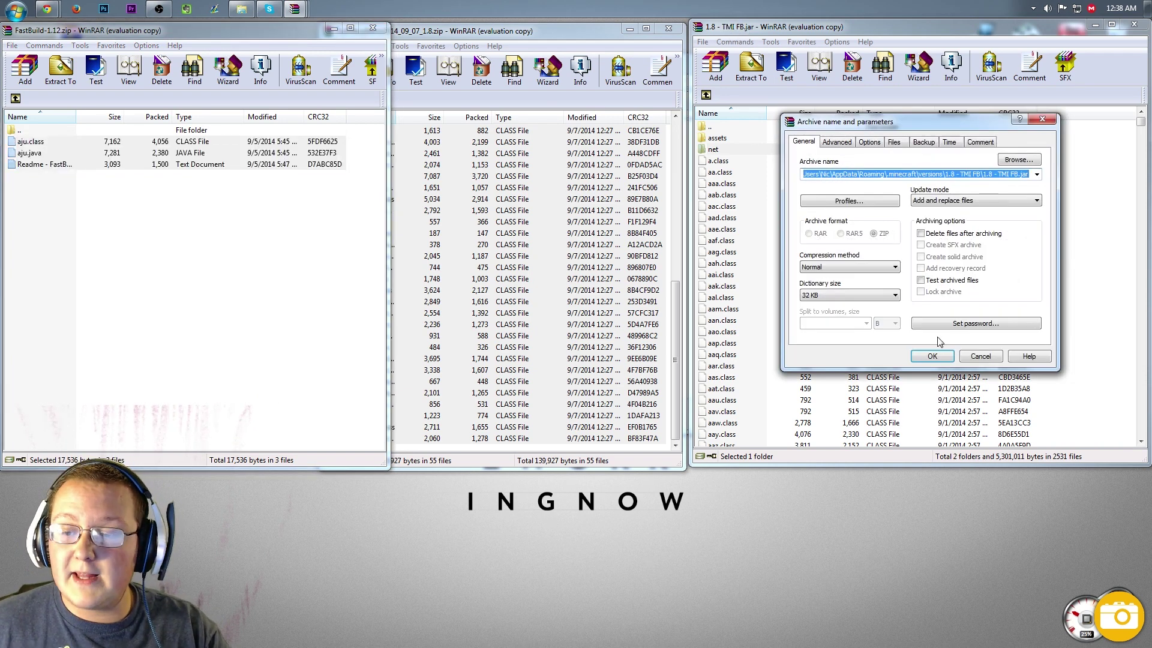
click(932, 355)
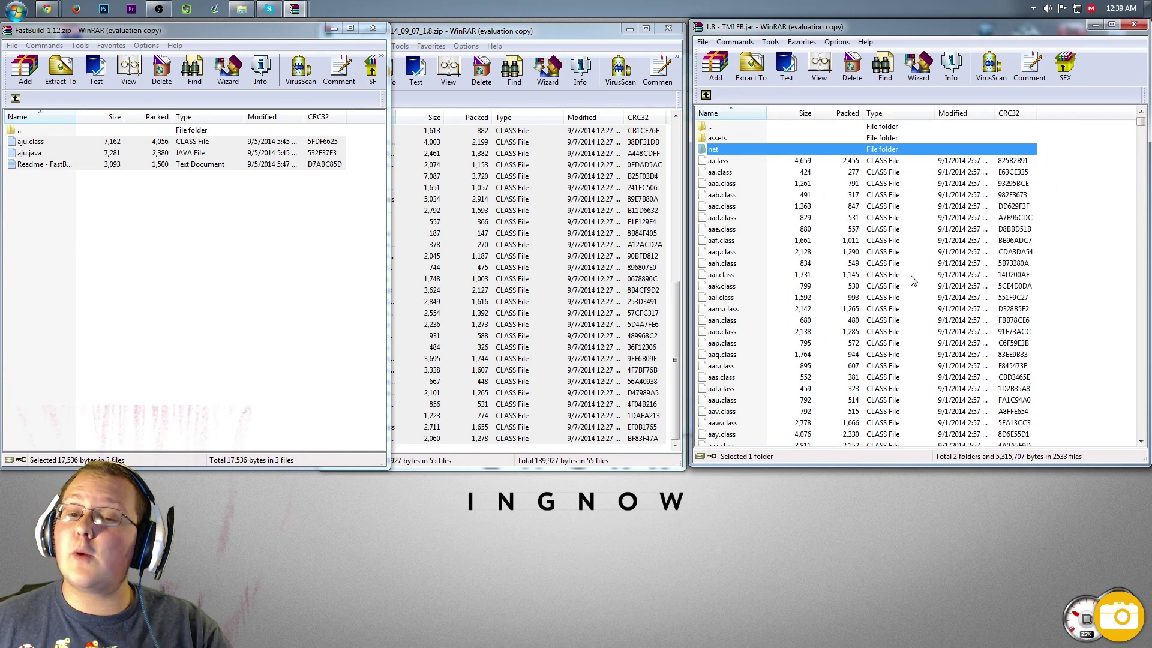
Step: Close the three archive windows and the version folder, and move both mod archives from the desktop to the Recycle Bin
click(1133, 25)
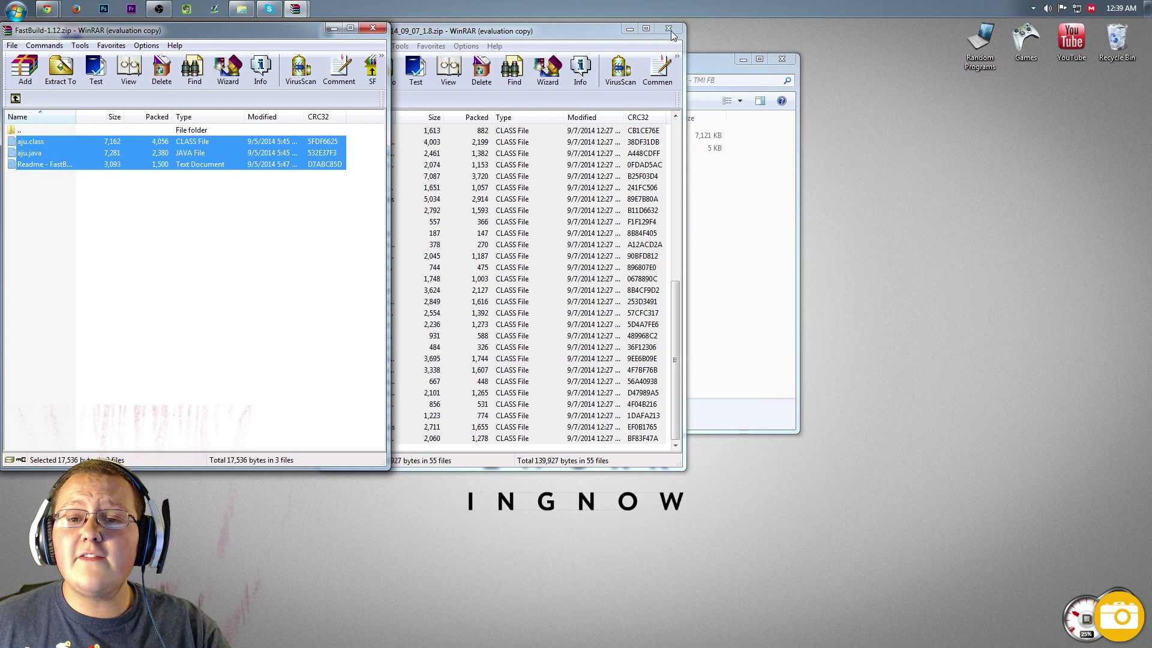
click(668, 29)
click(372, 27)
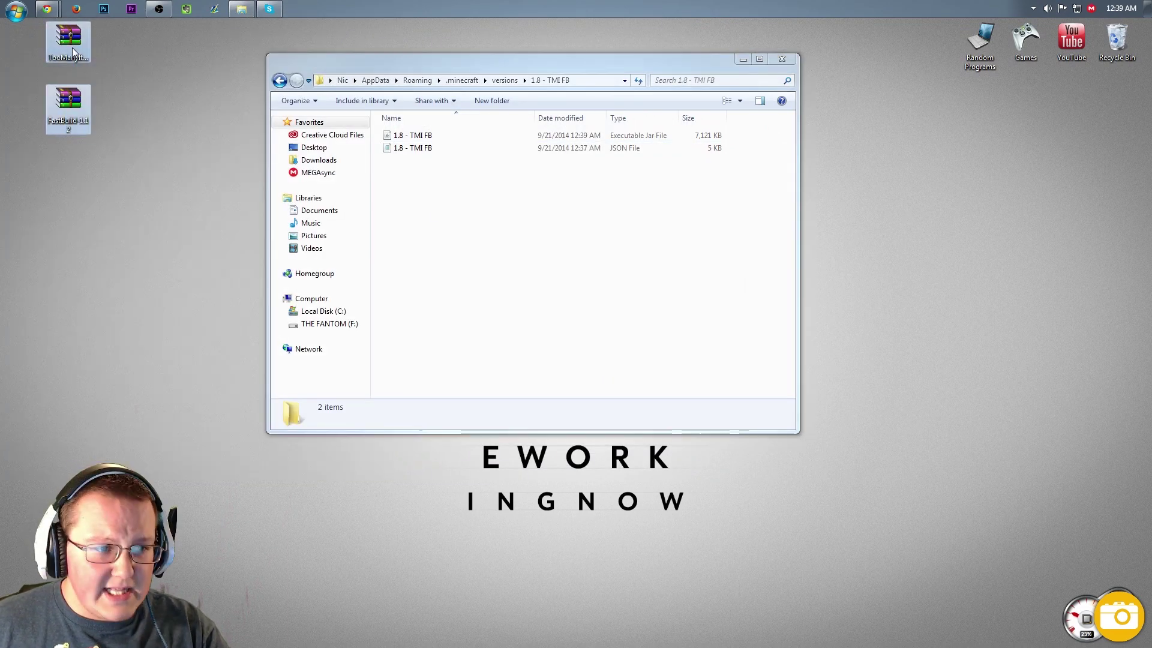
drag(72, 48, 1116, 42)
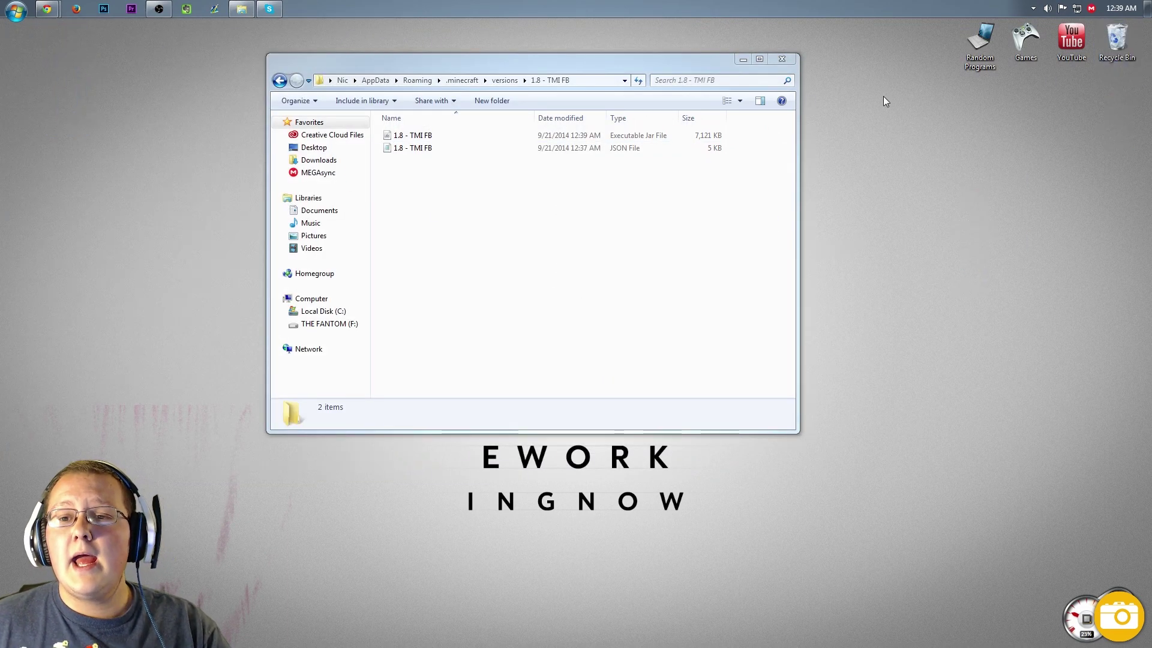
click(782, 58)
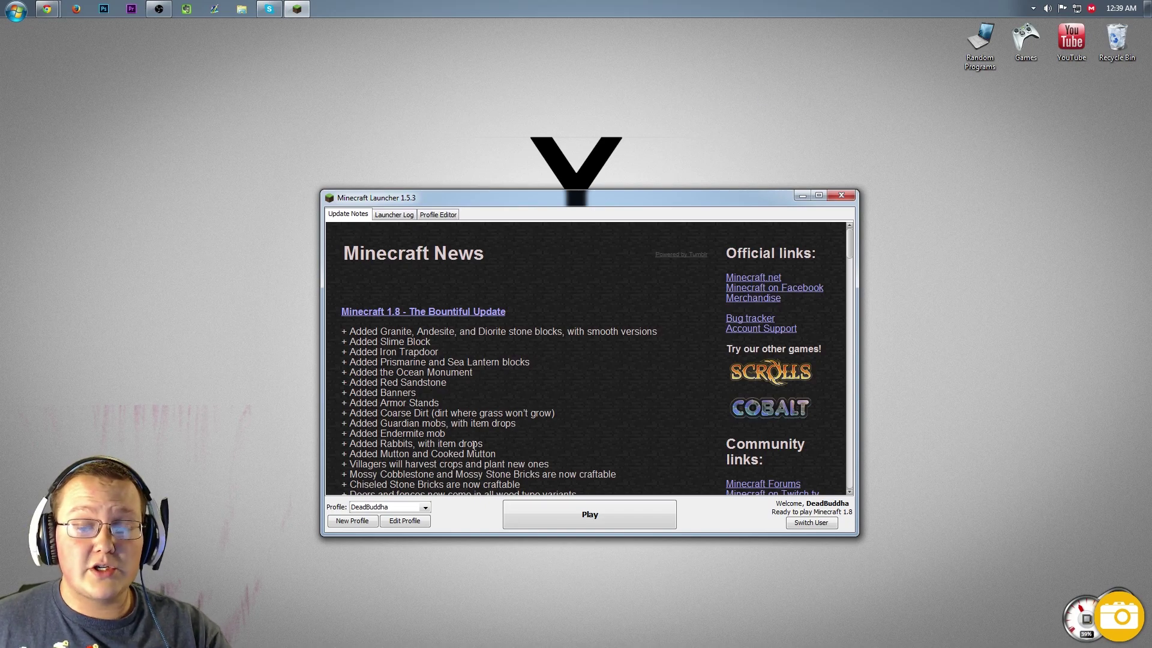
Step: In the Minecraft Launcher, set the player's existing profile to use version "release 1.8 - TMI FB" and save the profile
click(393, 509)
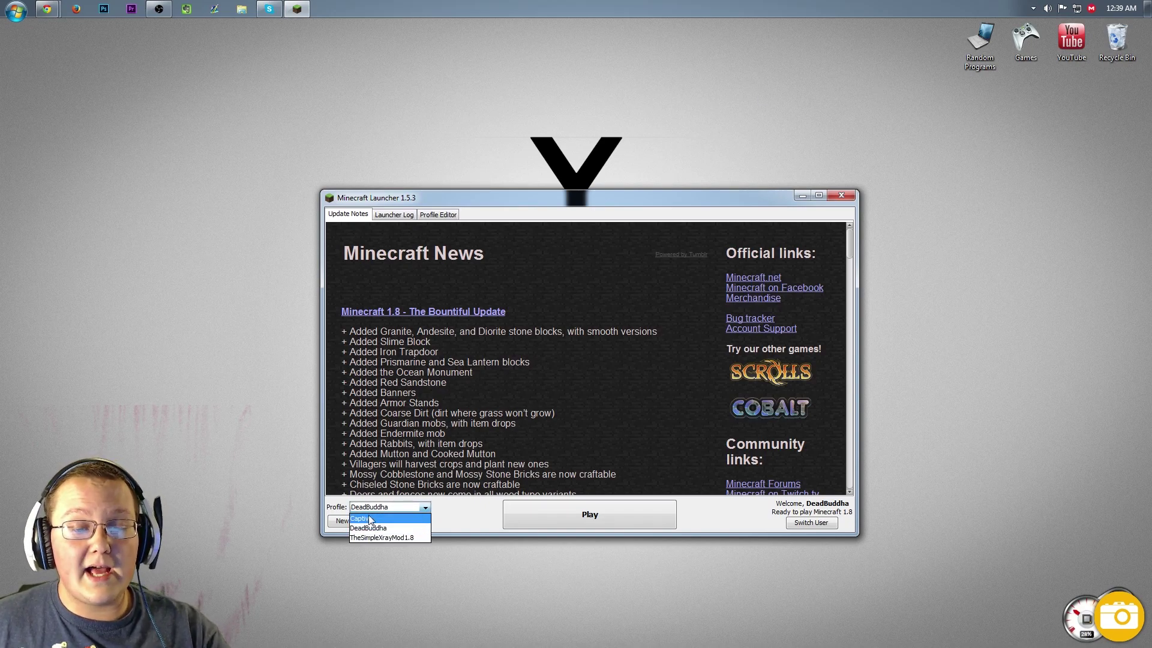
click(384, 528)
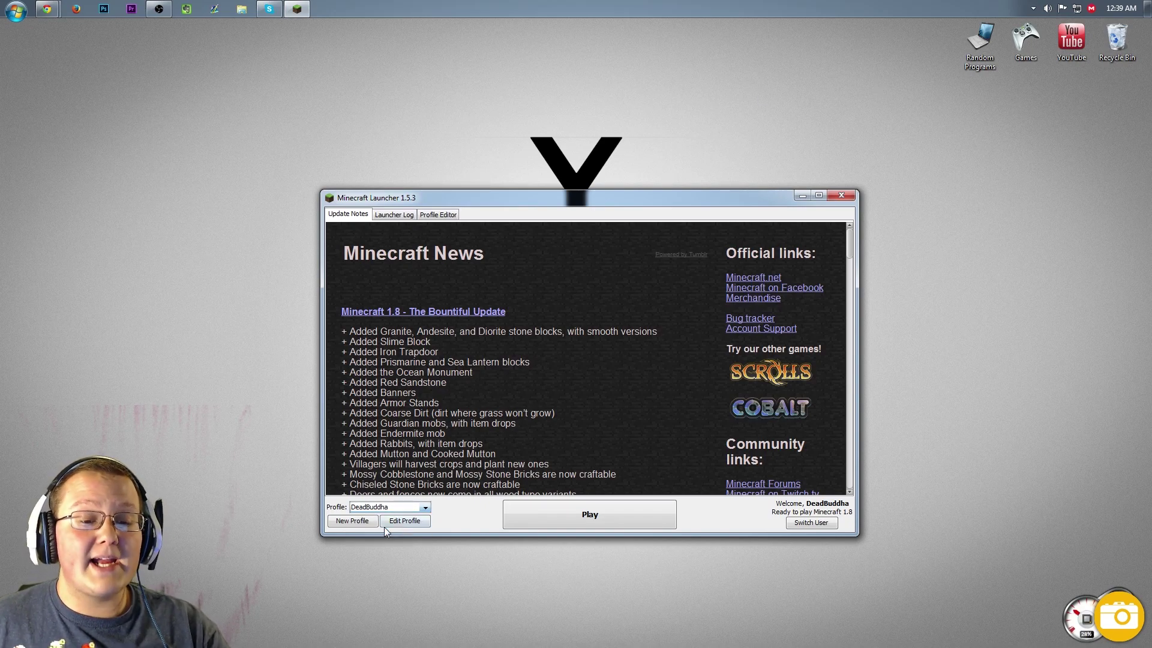
click(417, 521)
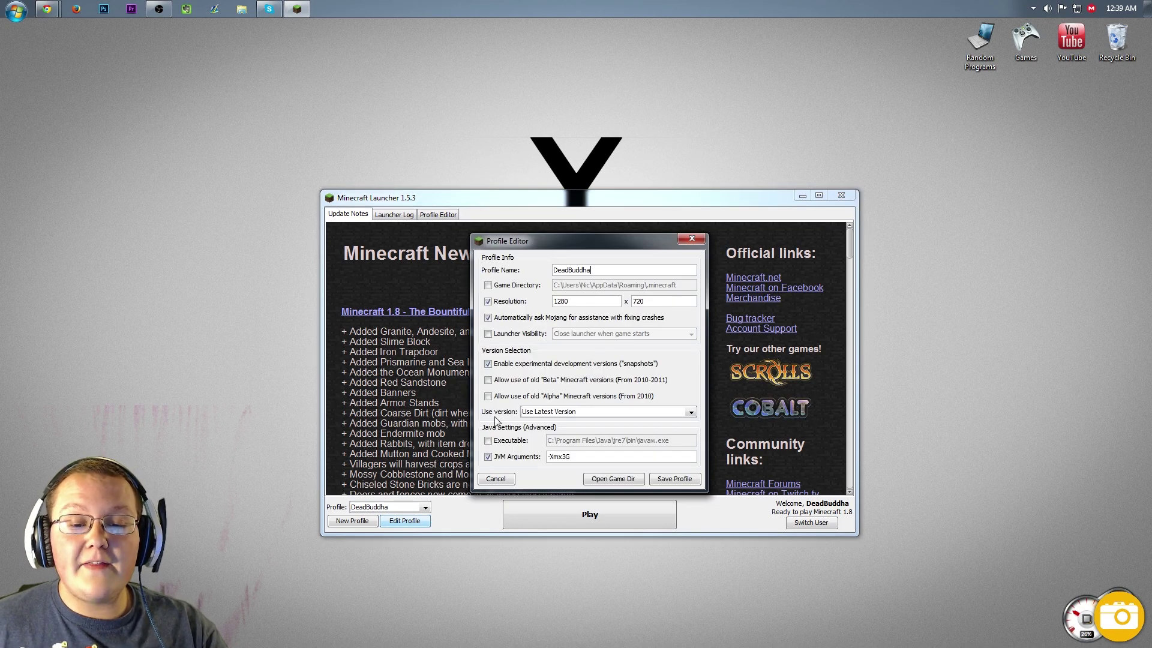
click(533, 414)
click(542, 431)
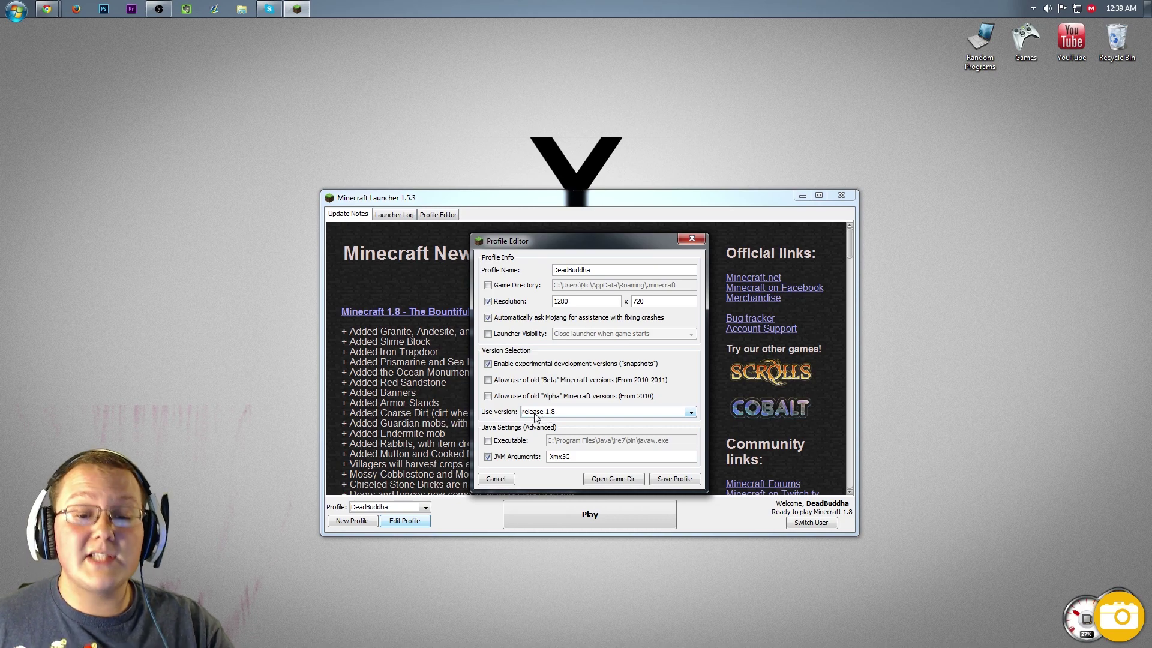
click(691, 413)
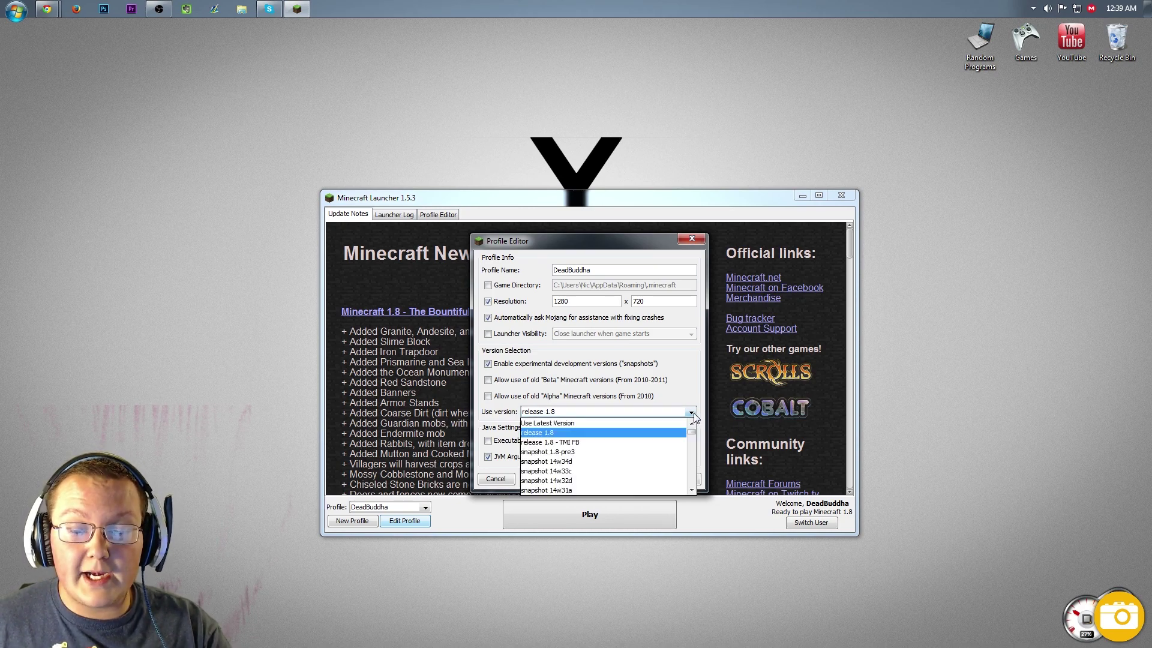
click(580, 442)
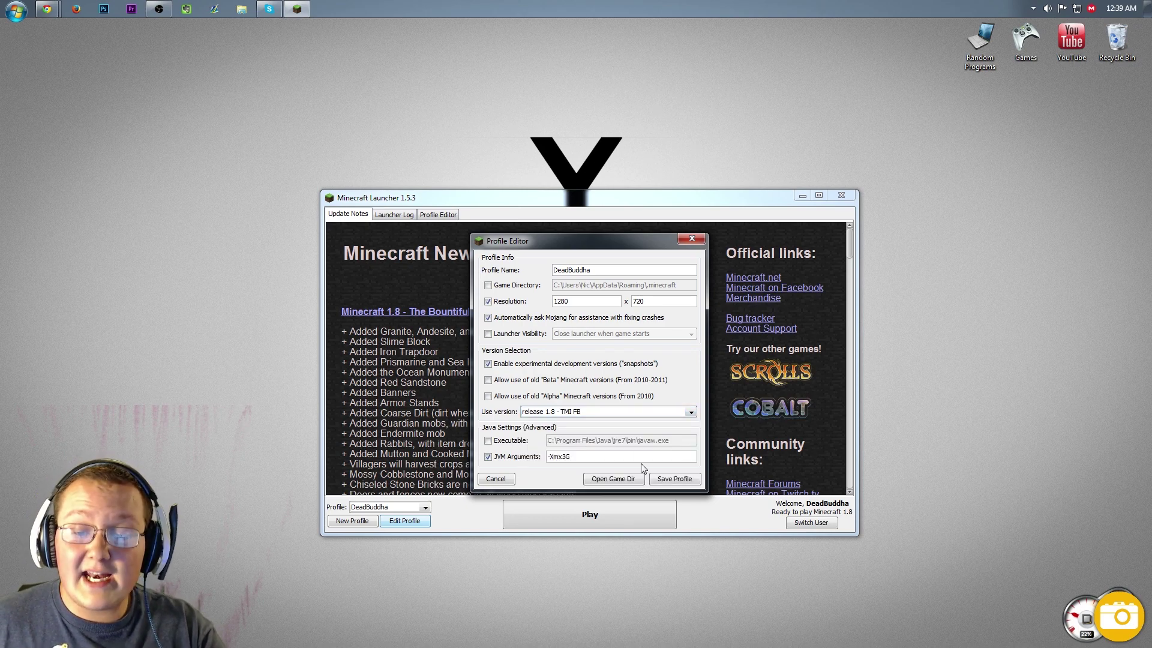
click(675, 480)
Step: Launch the game and load the single-player world "Everything 1.8" with the inventory open to check the TooManyItems mod
click(590, 518)
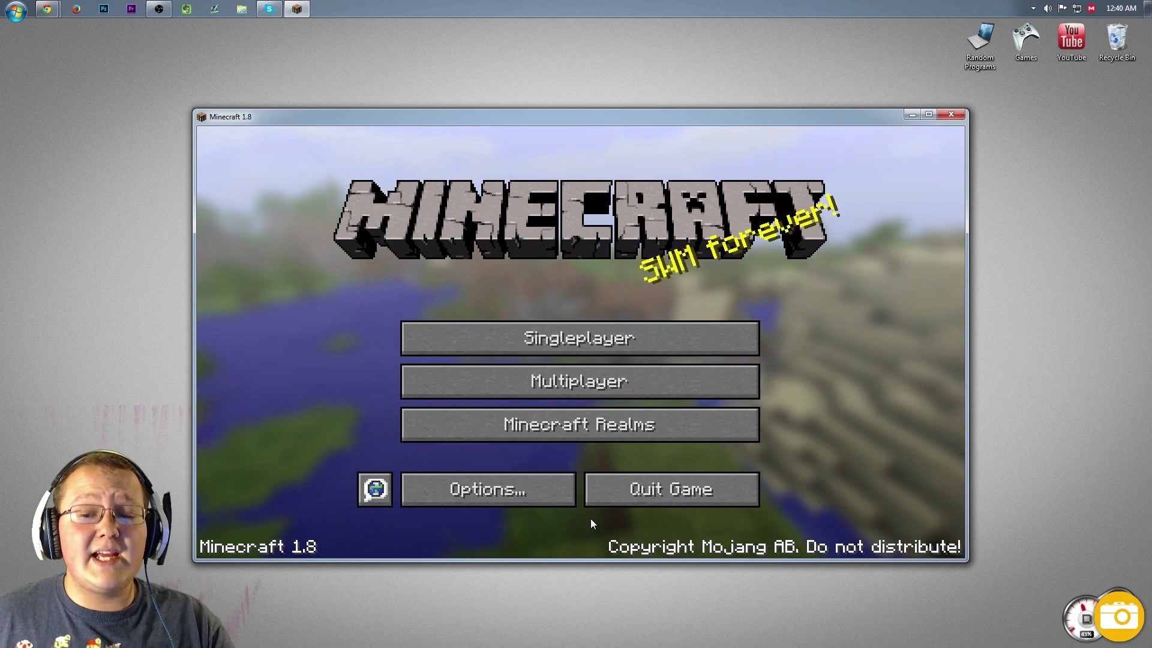
click(589, 347)
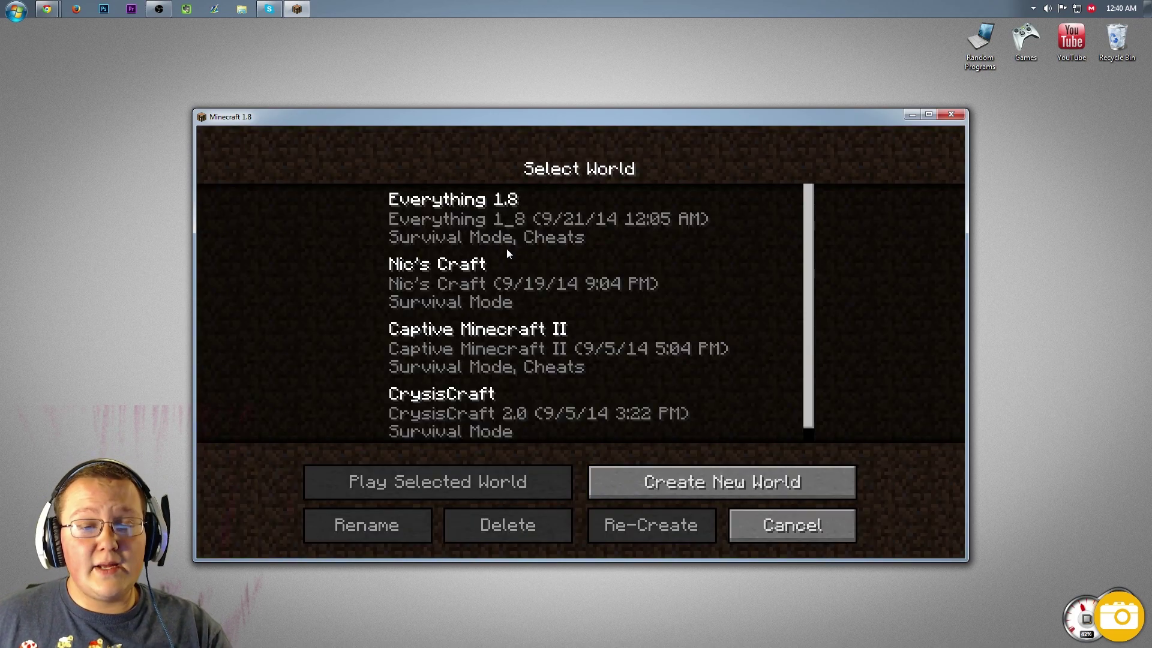
click(517, 232)
click(517, 232)
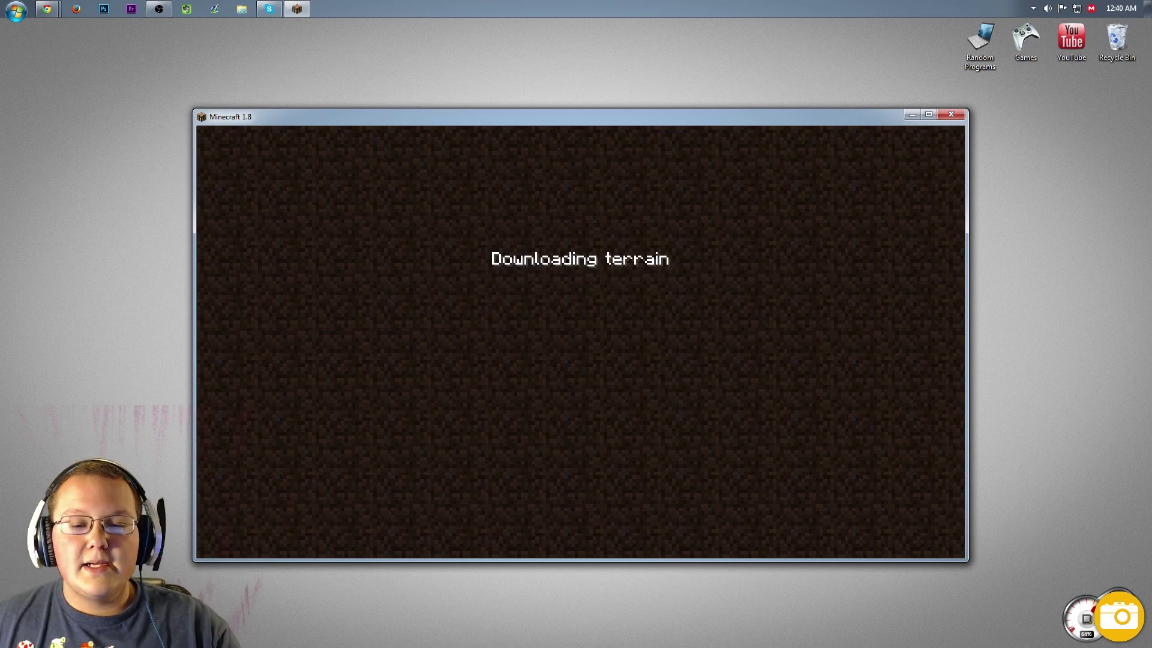
key(e)
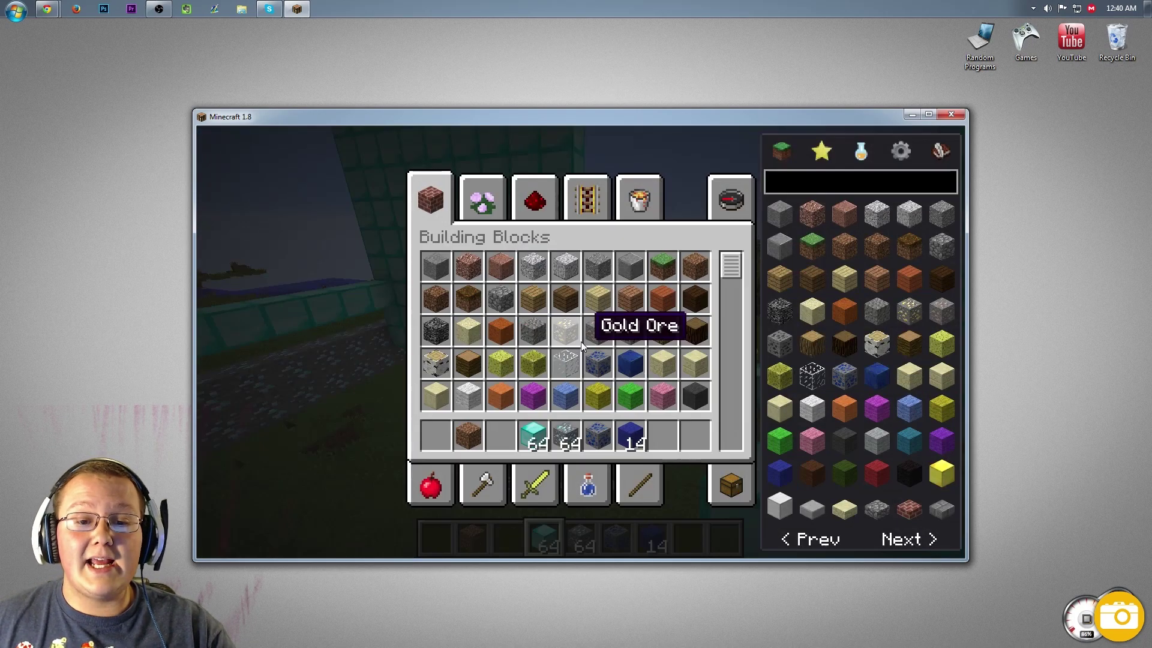
Step: Fill the empty hotbar slots with 64-block stacks of polished granite from the TooManyItems item list
click(847, 220)
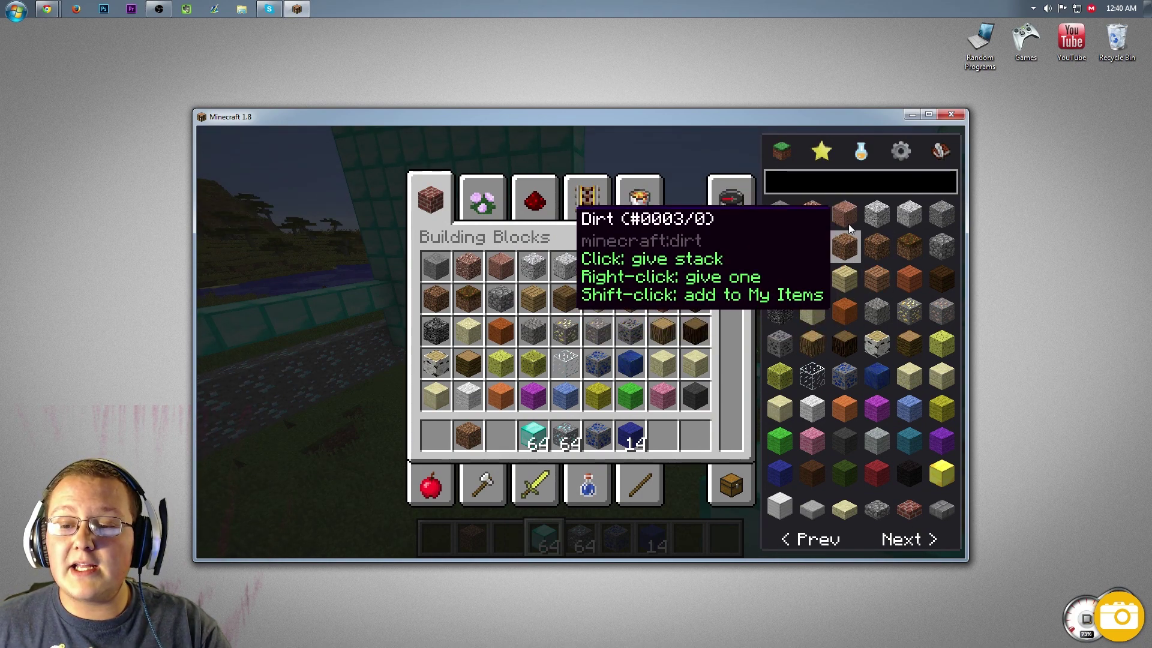
click(847, 220)
click(847, 218)
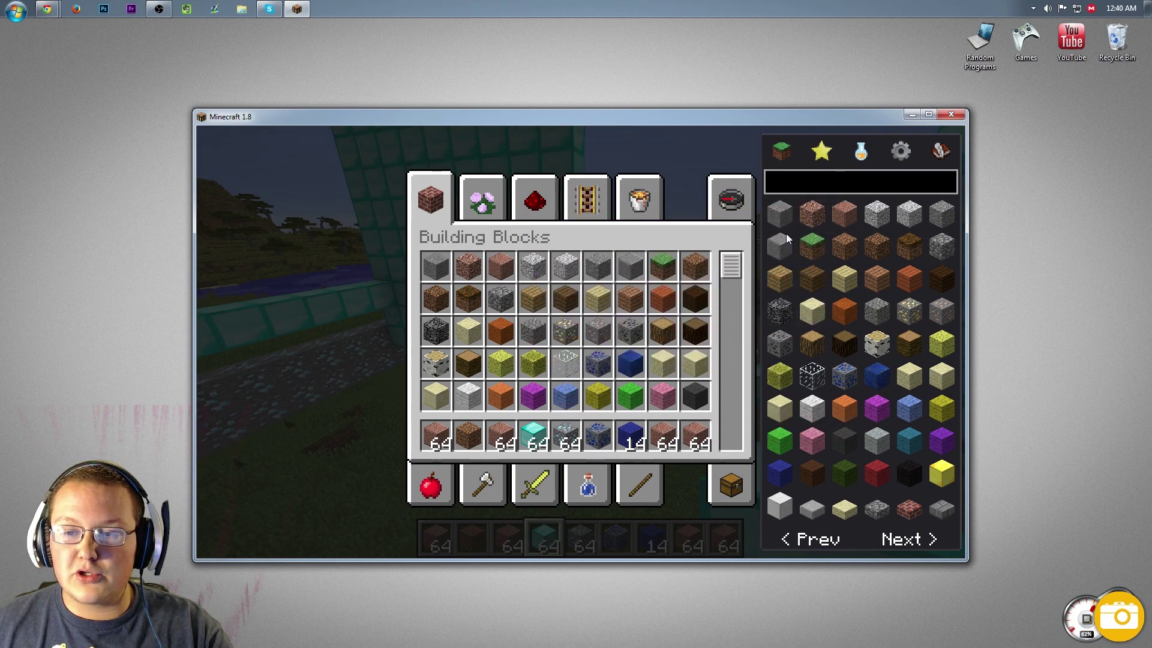
Step: In the survival inventory, give a stack of Spruce Wood and discard it through the TooManyItems item list
click(747, 476)
click(844, 343)
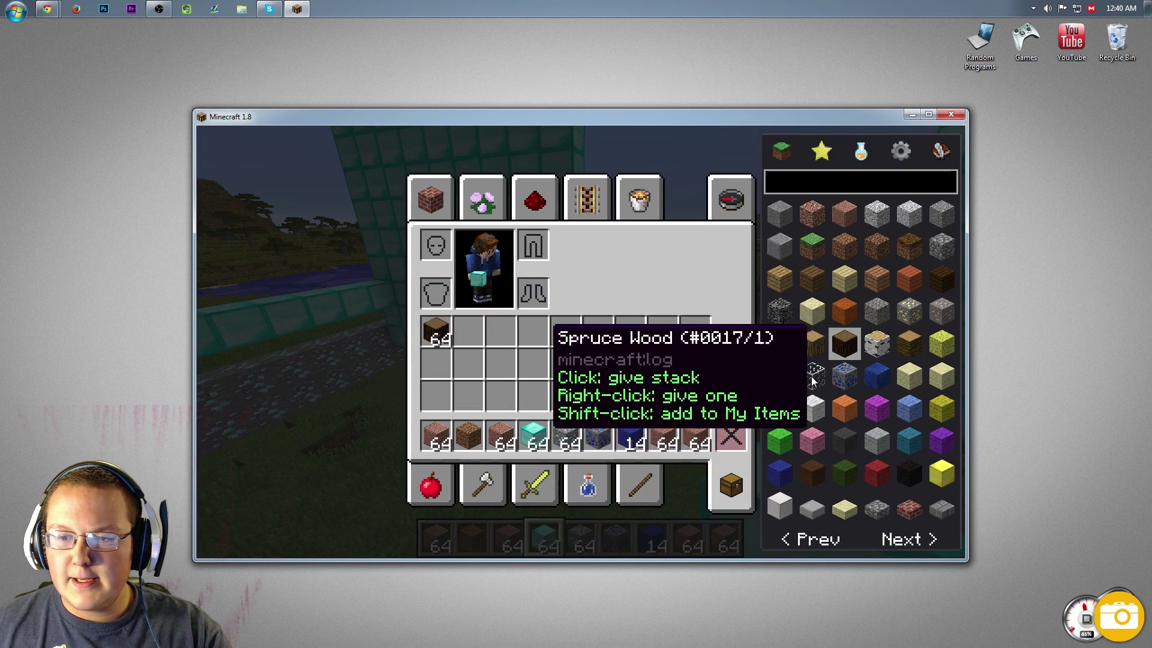
click(441, 329)
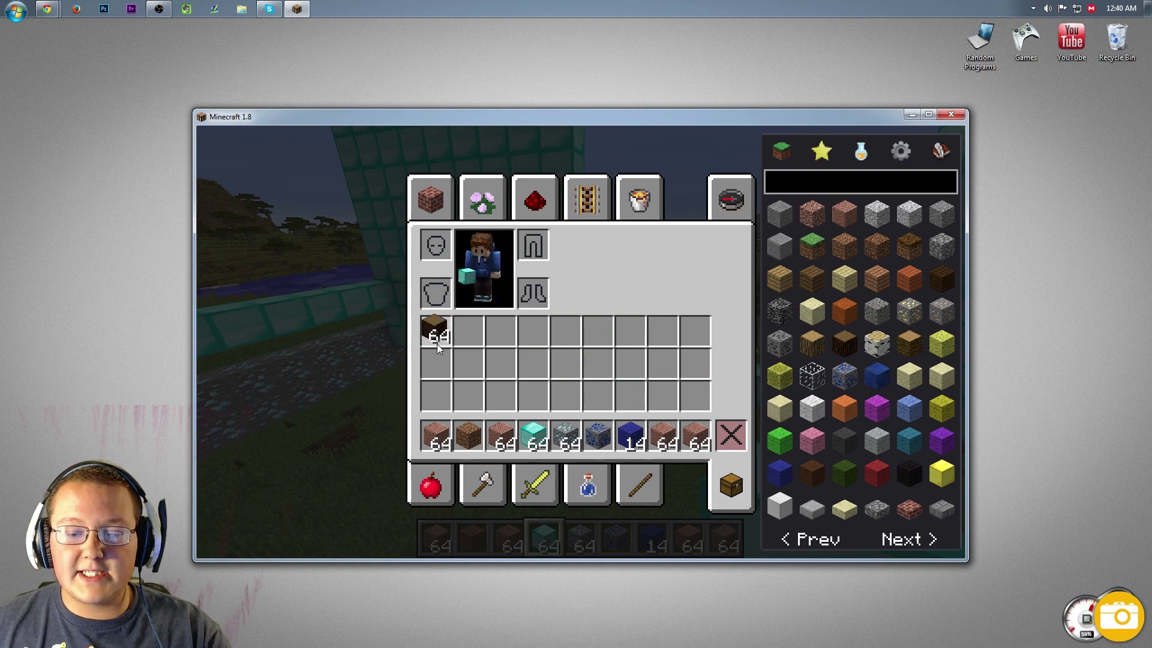
click(811, 310)
Step: Give three stacks of Sand from the TooManyItems item list
click(812, 310)
click(811, 310)
click(812, 310)
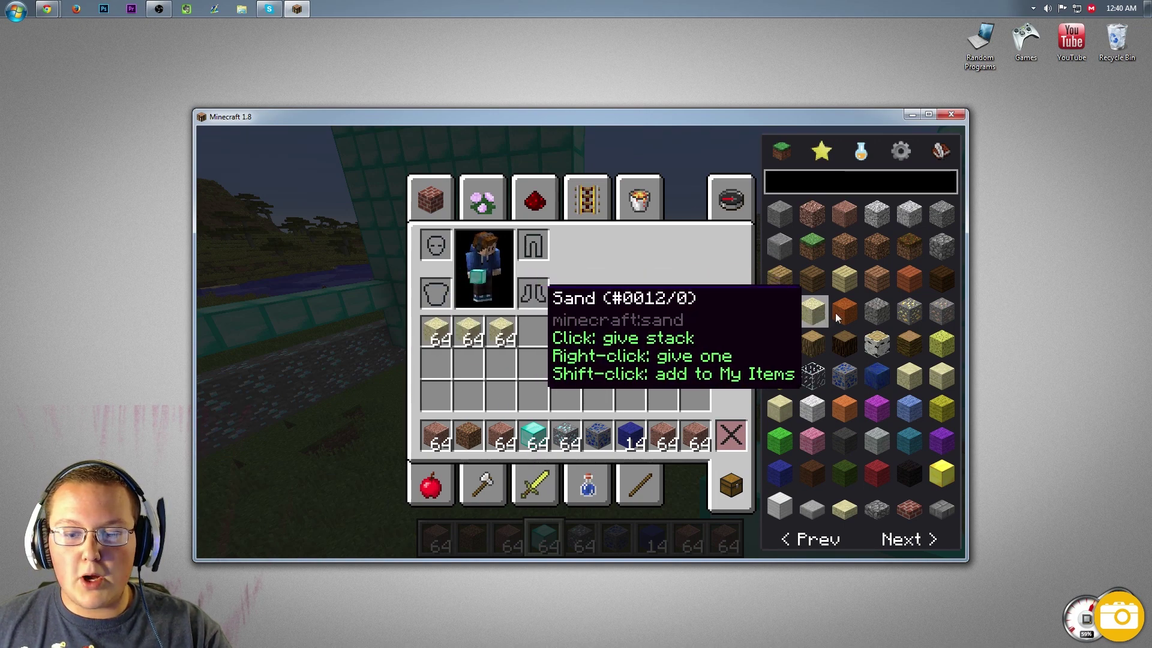
Step: Give stacks of Gravel and Gold Ore, and swap the Gold Ore into the fifth hotbar slot, storing the displaced ore in the inventory
click(876, 343)
click(877, 343)
click(909, 310)
click(565, 331)
click(565, 435)
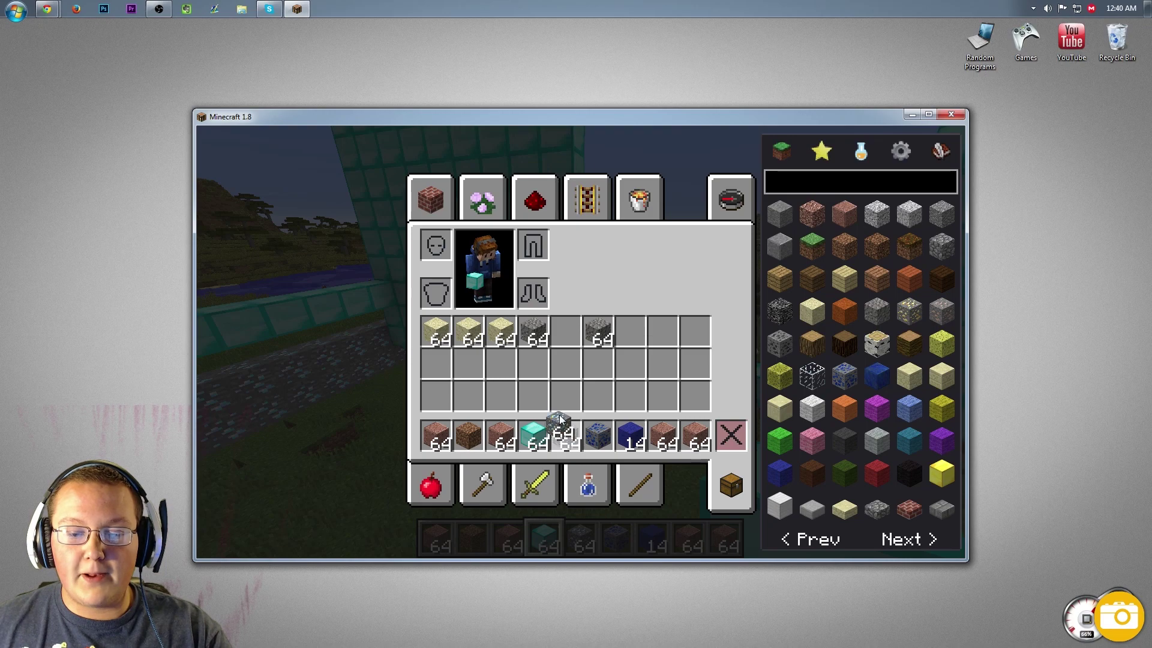
click(565, 396)
Step: Return to the world and build with Gold Ore on the low diamond-block ledge beside the tall wall, using Fast Building
key(e)
scroll(580, 343, down, 1)
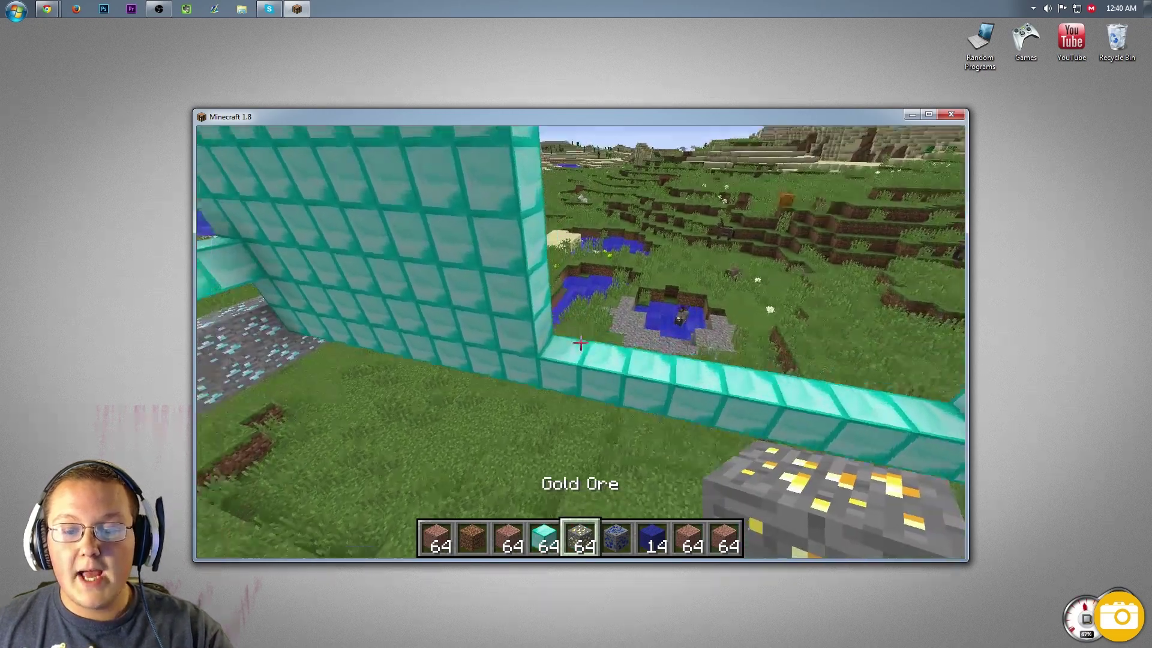
key(w)
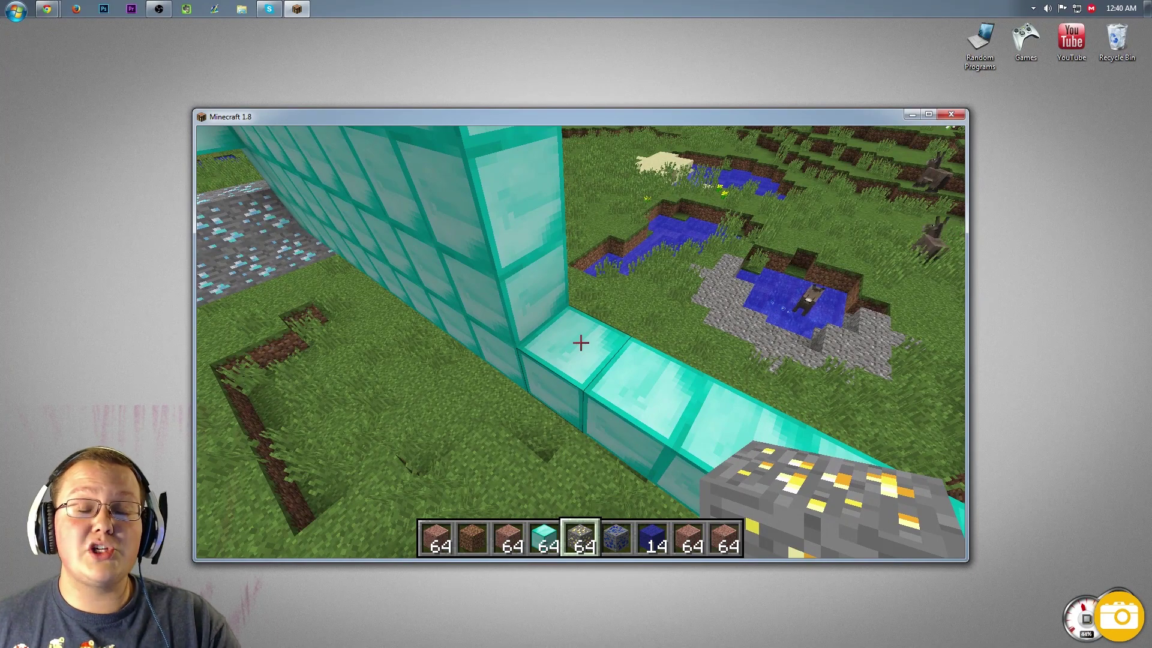
right_click(580, 343)
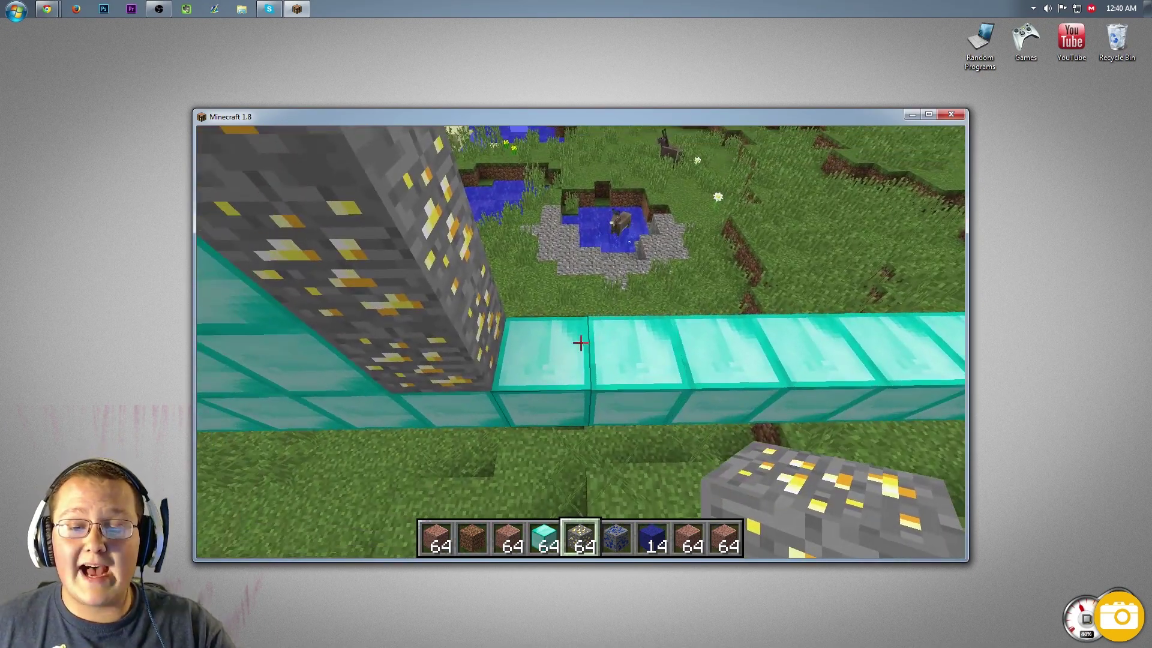
Step: Briefly check the TooManyItems list in the inventory, and back away to view the gold ore section of the wall
key(e)
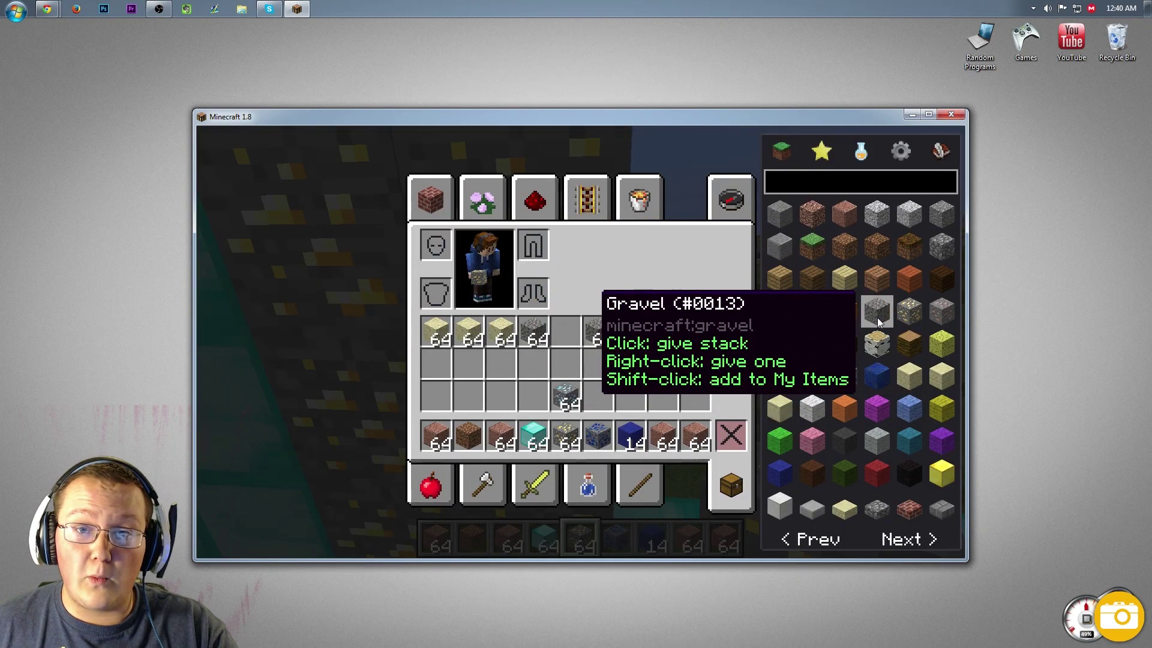
key(e)
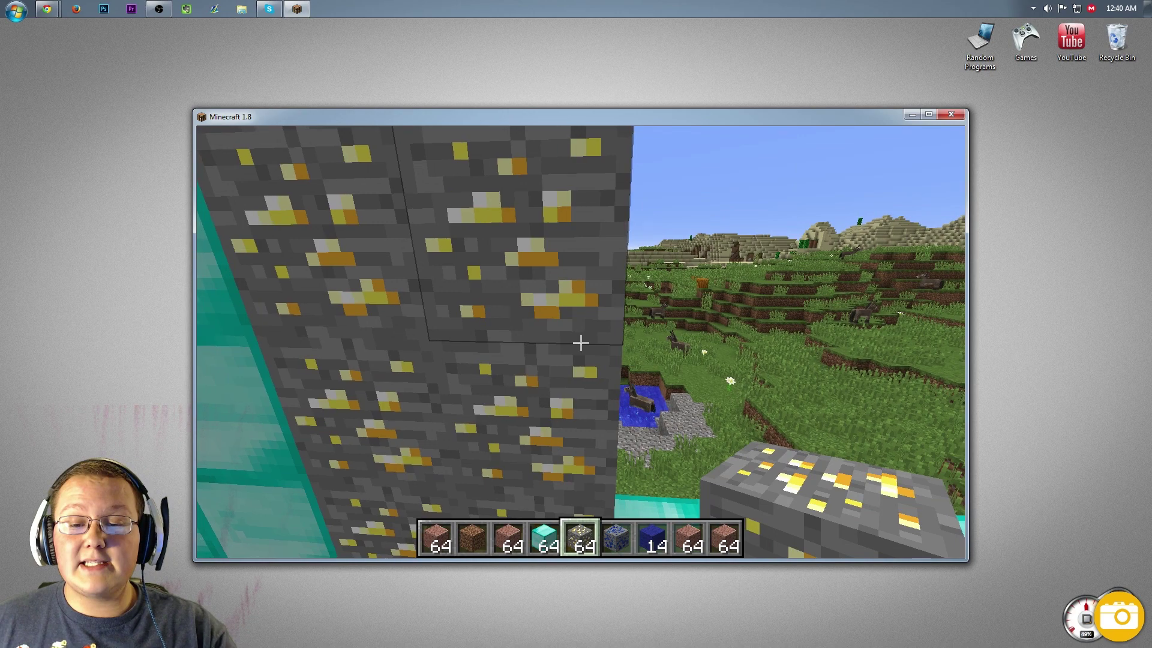
key(s)
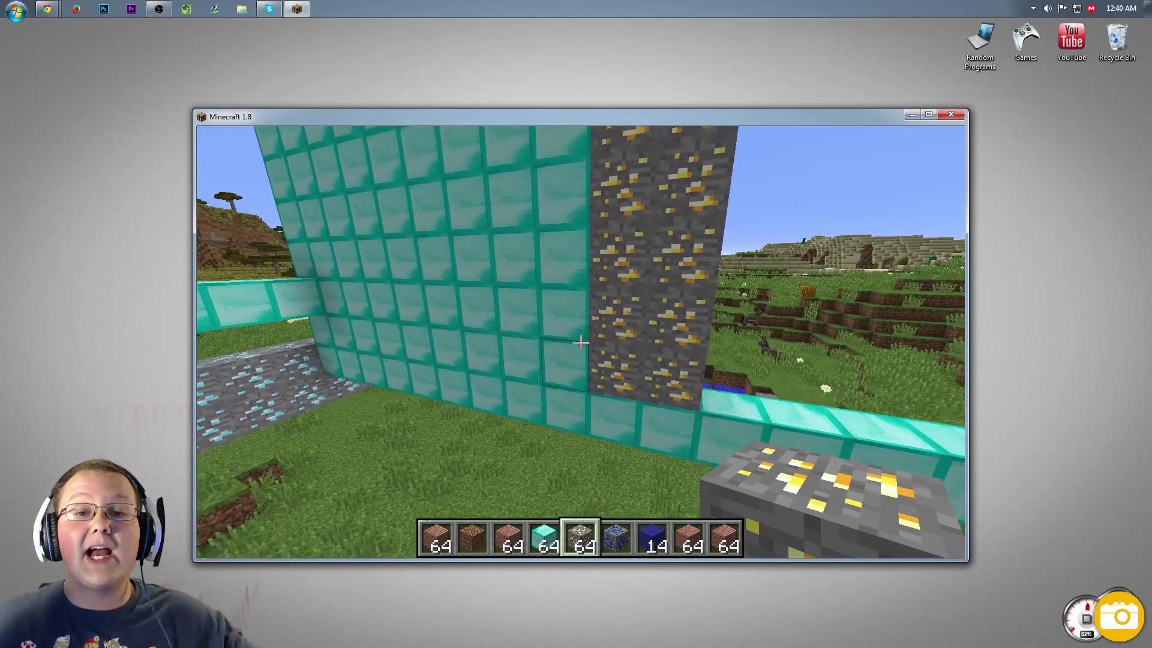